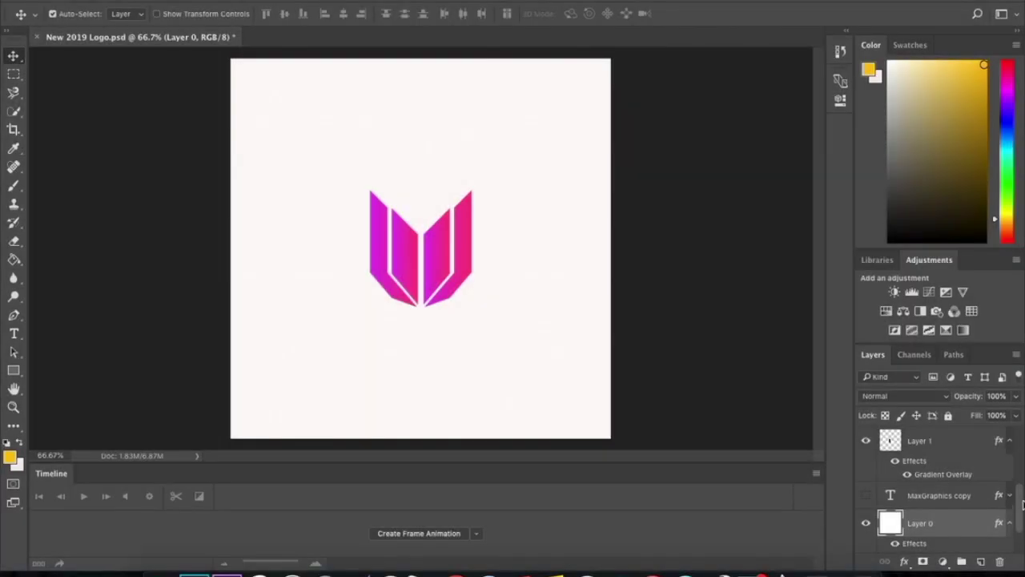
Step: Toggle the visibility of Layer 1, Layer 2 and their copies to see which logo piece each holds
mouse_move(1023, 503)
mouse_down()
mouse_move(1022, 448)
mouse_move(1023, 524)
mouse_move(1022, 453)
mouse_move(1012, 497)
mouse_up()
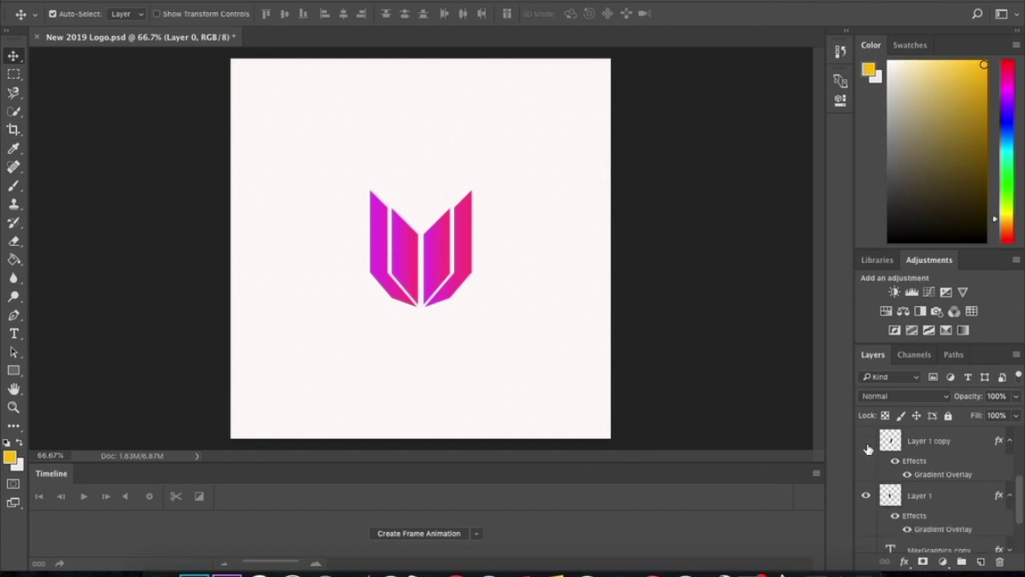
click(866, 441)
click(865, 496)
click(866, 496)
drag(1022, 490, 1022, 469)
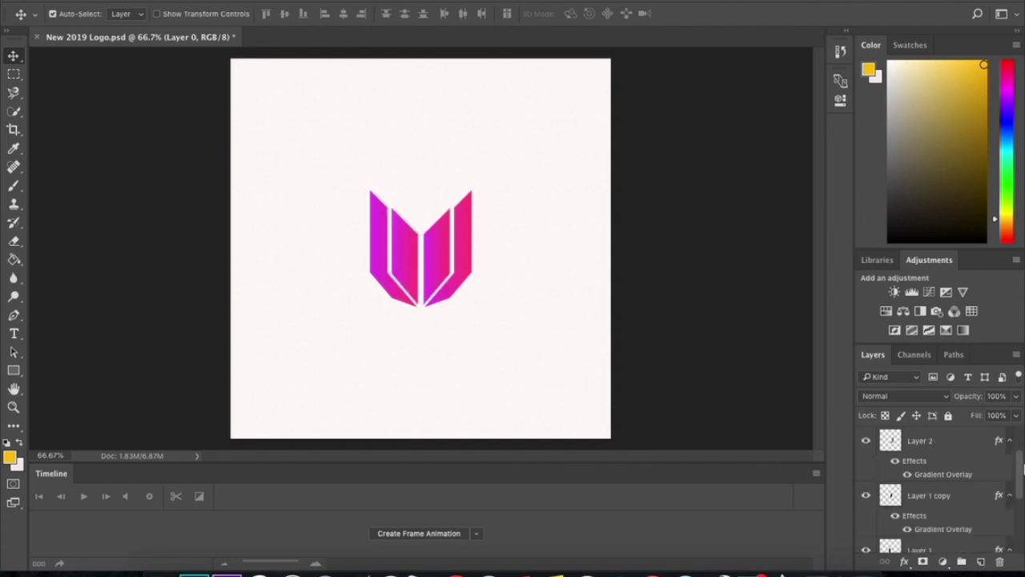
click(865, 442)
click(866, 441)
drag(1022, 487, 1022, 473)
click(866, 441)
click(866, 441)
Step: Convert the timeline to a frame animation, then clear away the Adobe warning and the browser window
click(445, 539)
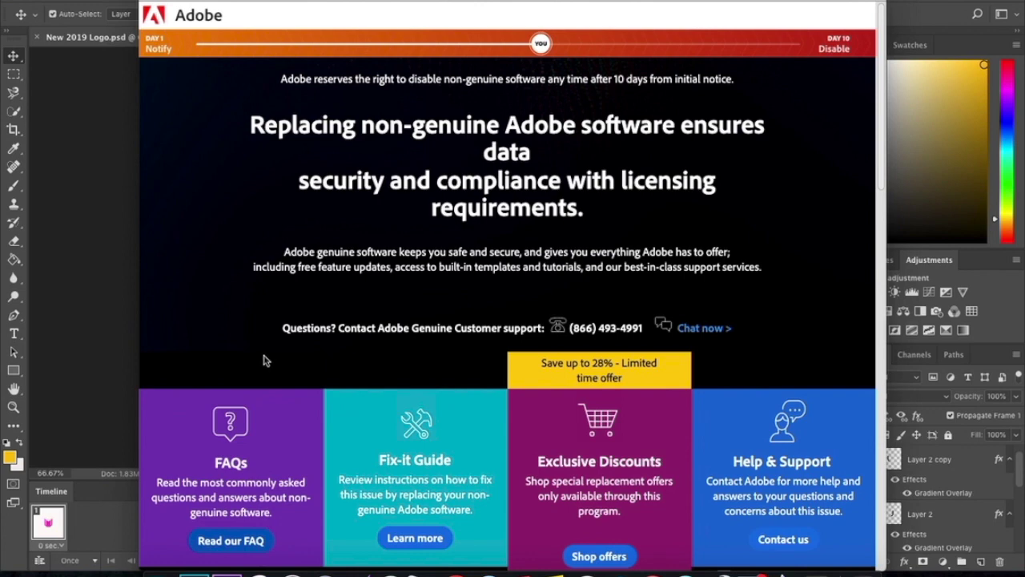
drag(240, 549, 293, 521)
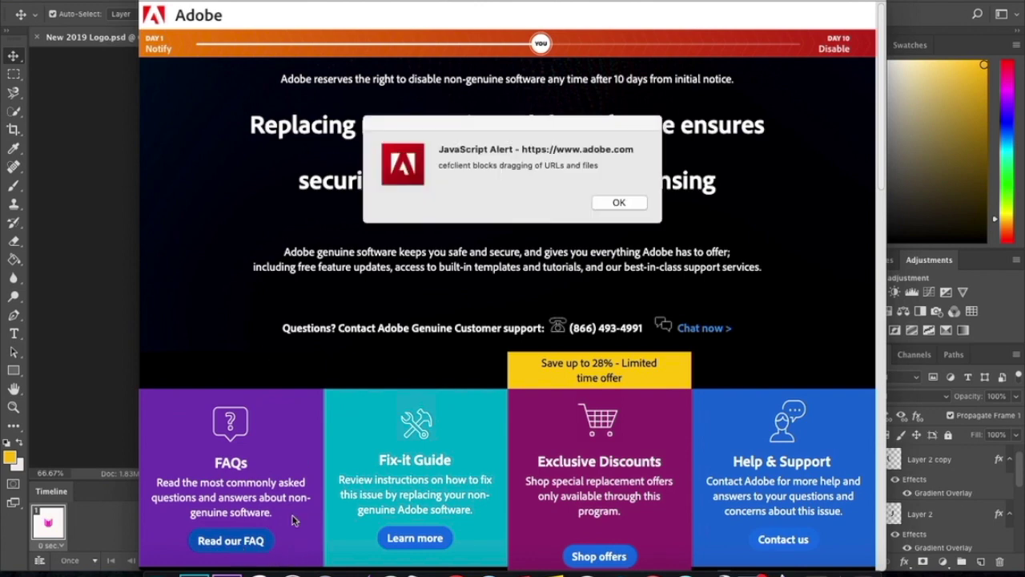
click(617, 202)
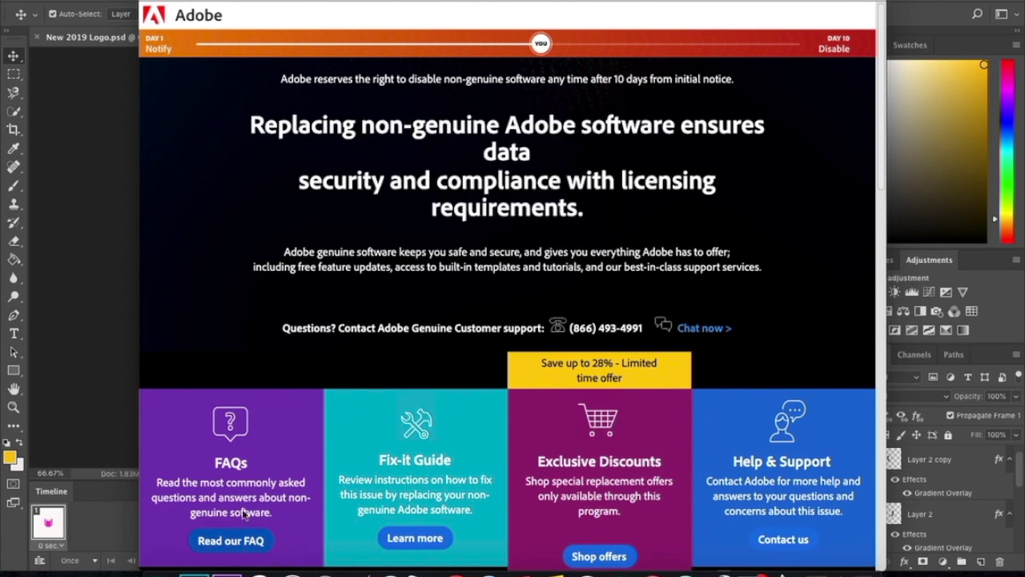
key(super+m)
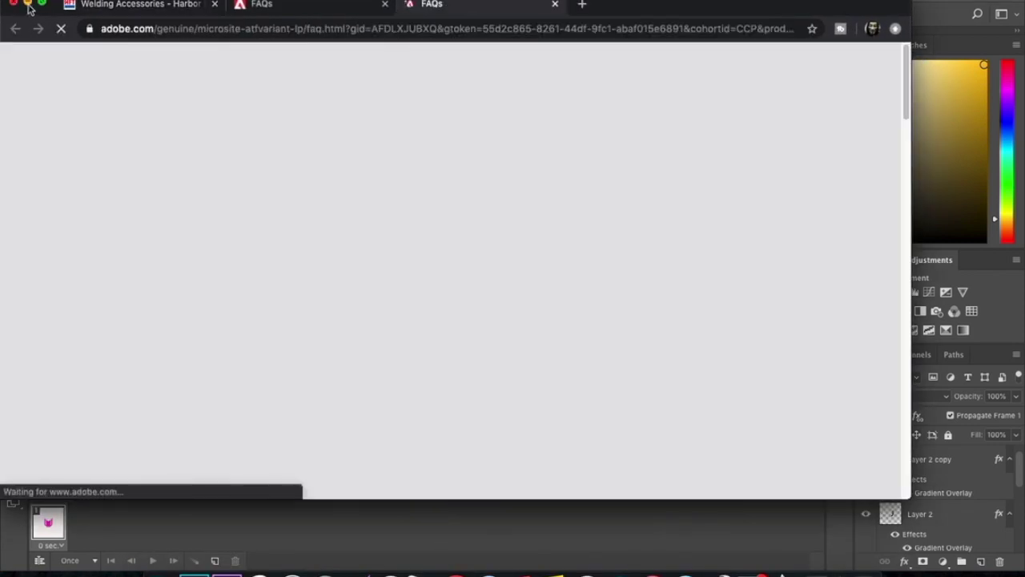
click(31, 8)
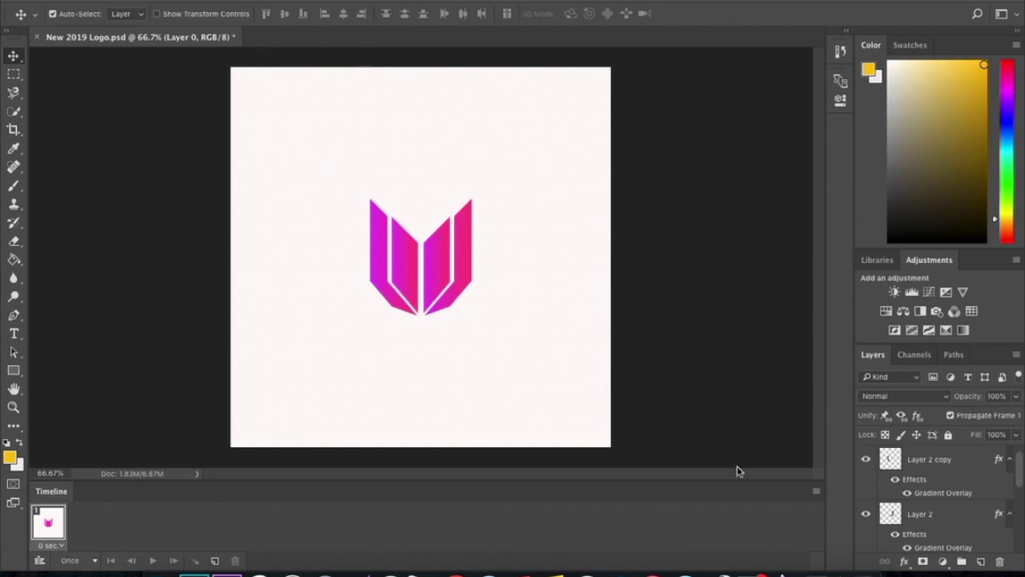
Step: Add frame 2 with the logo's left part hidden and frame 3 with its right part hidden
click(214, 560)
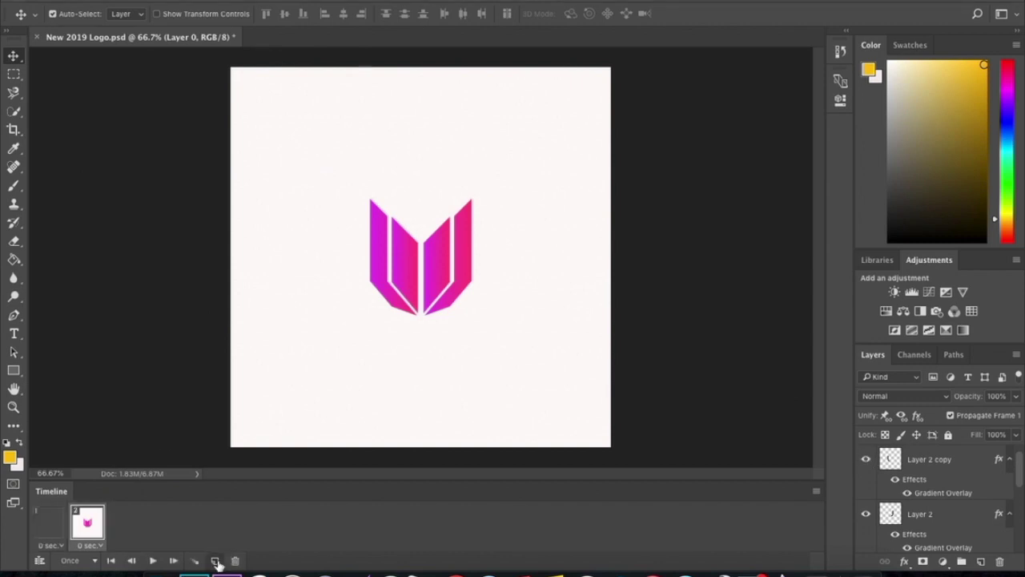
click(56, 527)
click(78, 527)
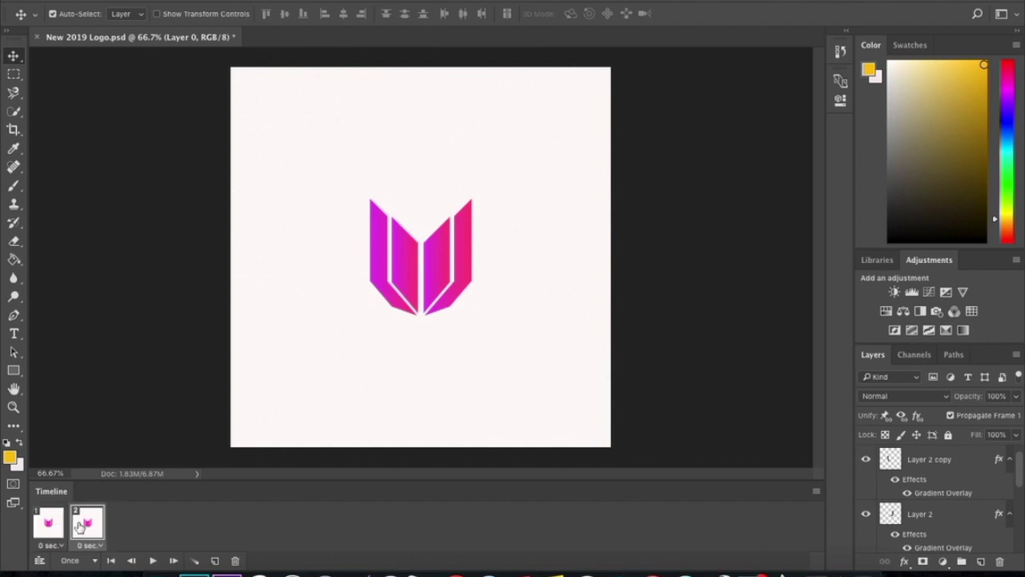
click(865, 461)
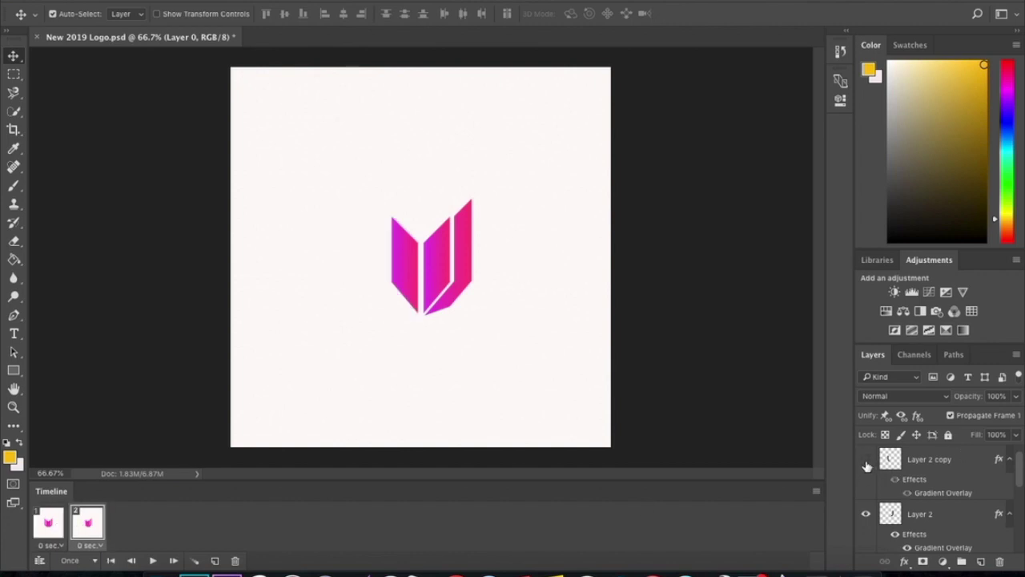
click(215, 560)
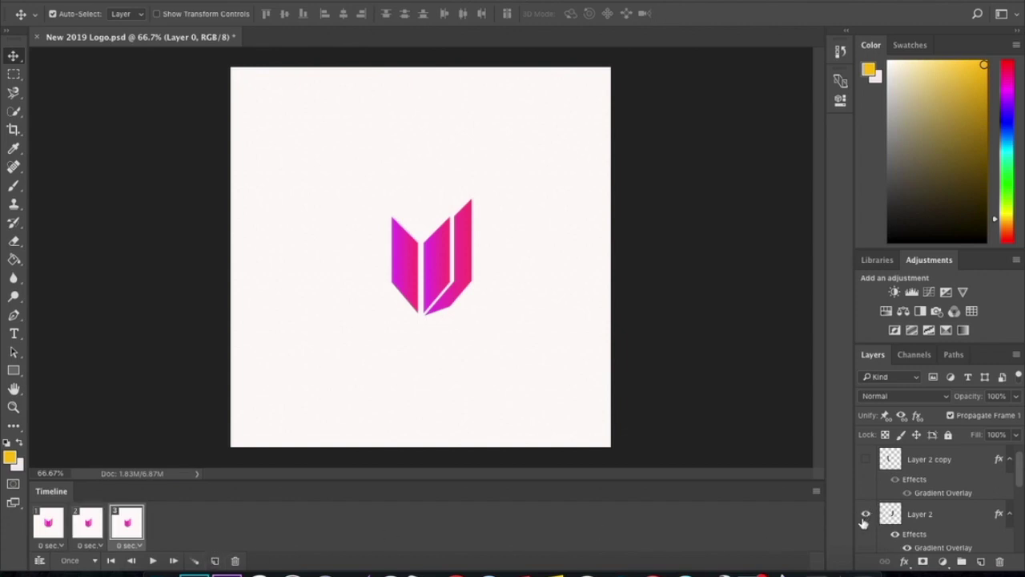
click(866, 461)
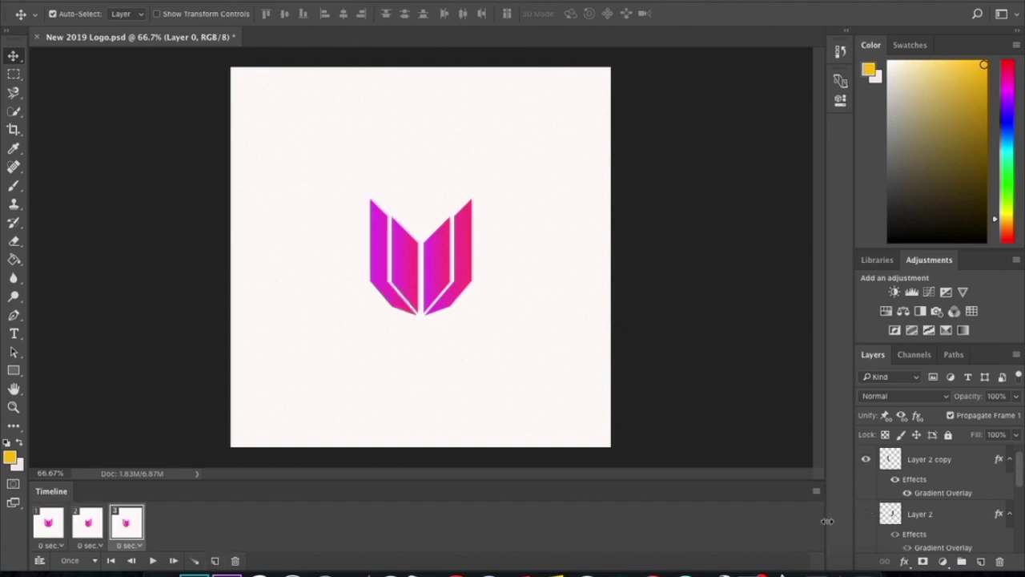
click(864, 514)
Step: Add frame 4 with the inner left piece hidden and frame 5 showing the complete logo
click(215, 559)
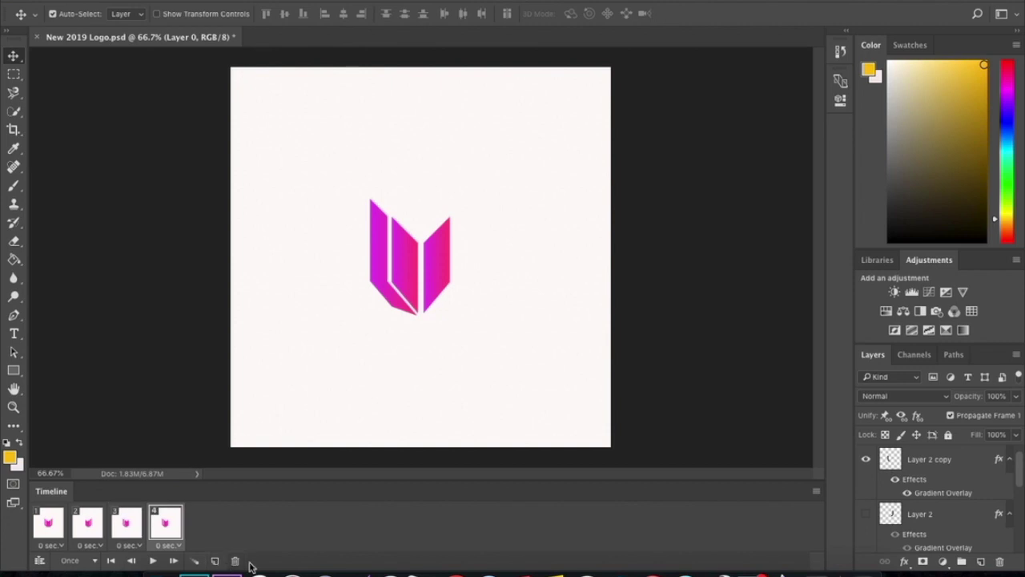
click(865, 515)
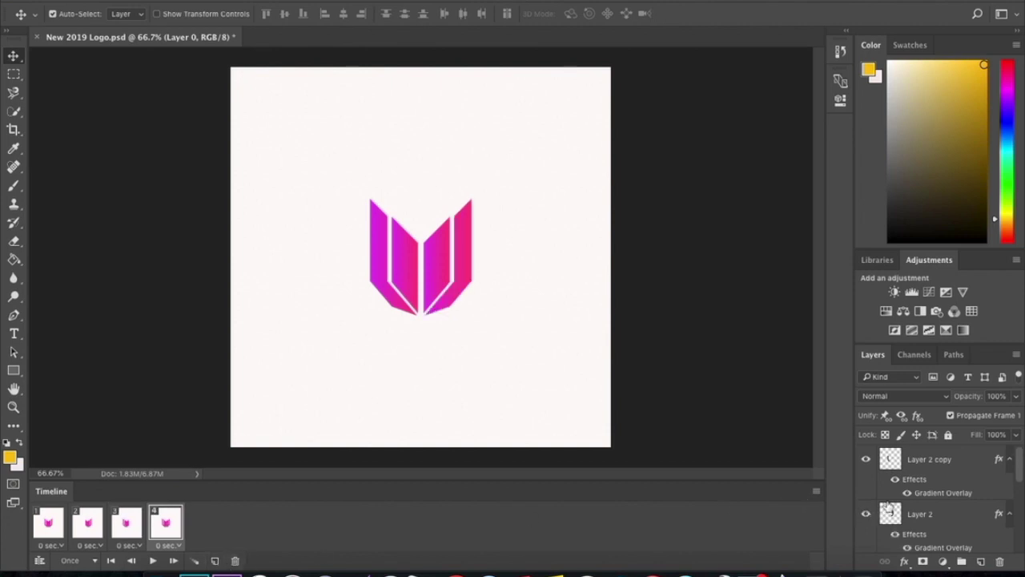
scroll(889, 509, down, 3)
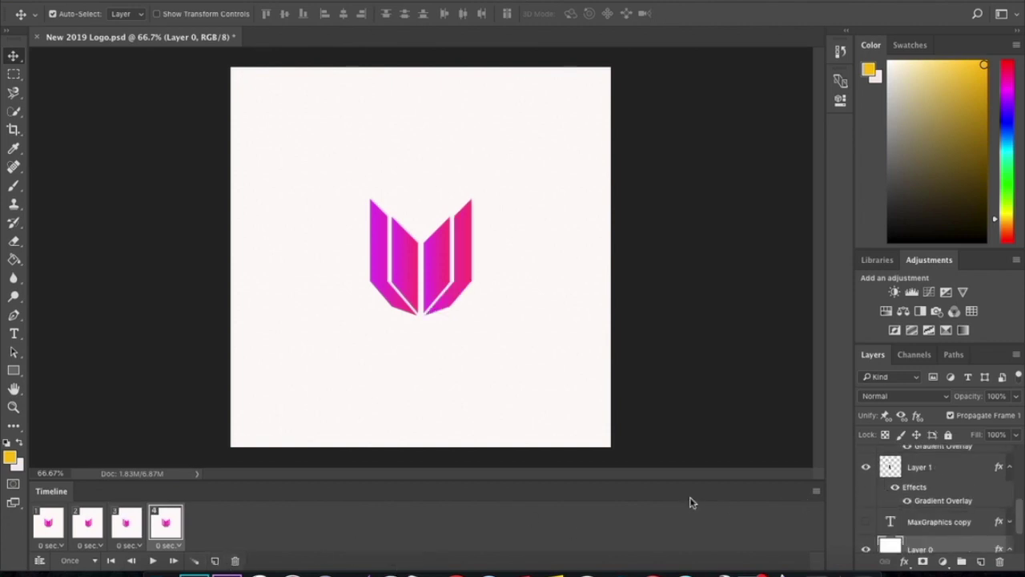
click(866, 469)
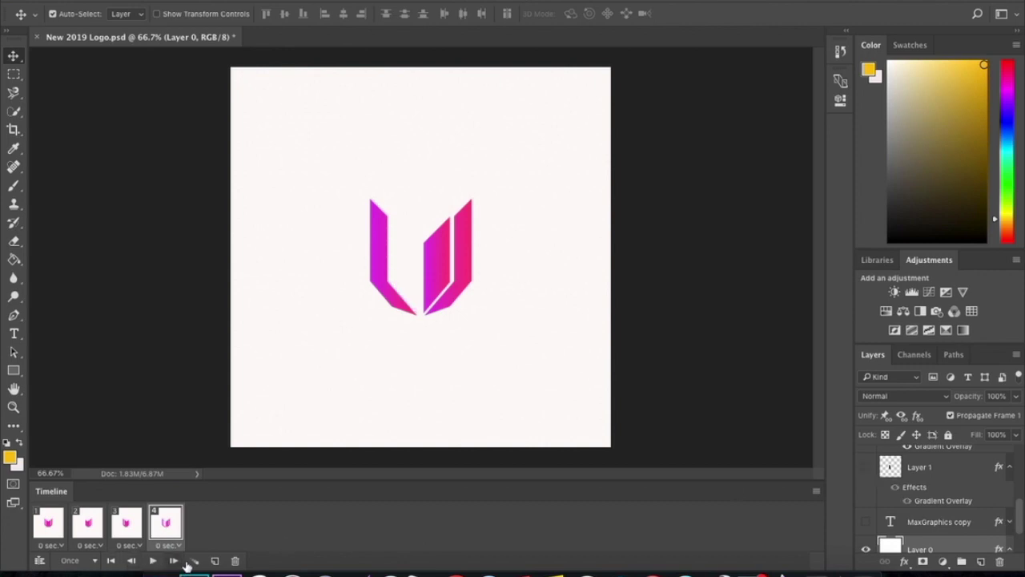
click(215, 561)
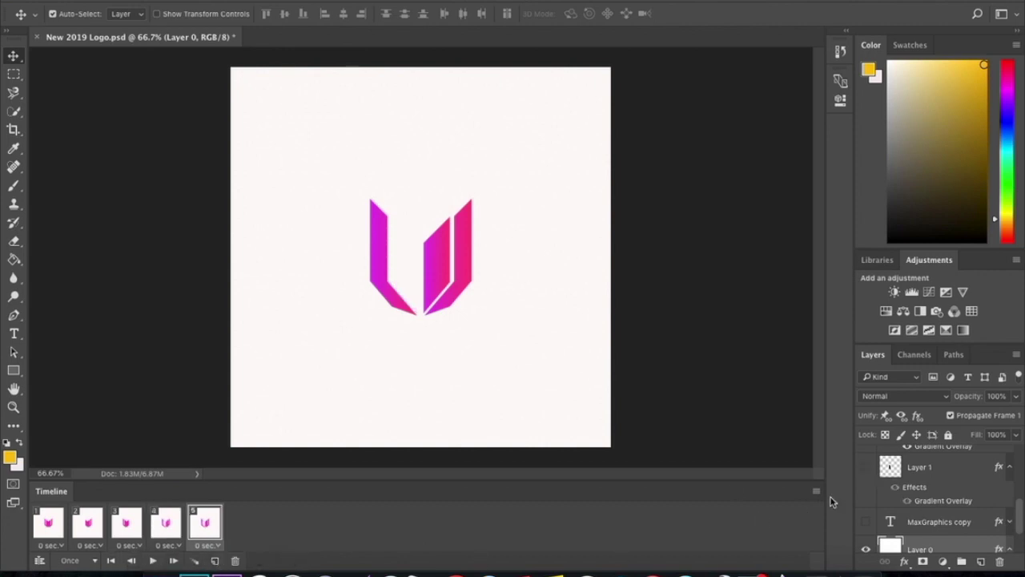
click(865, 471)
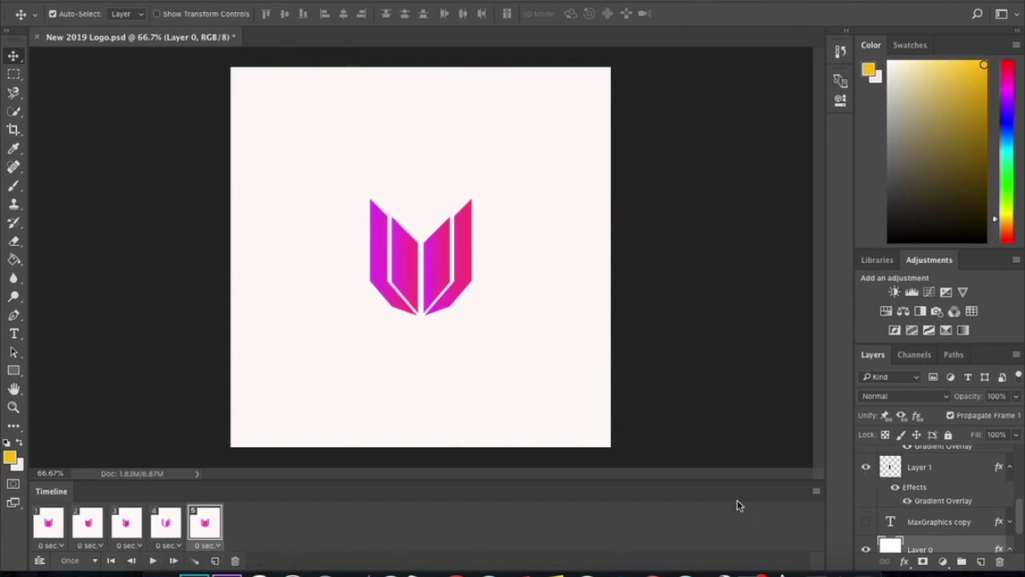
Step: Preview the animation from frame 1 a few times
click(48, 525)
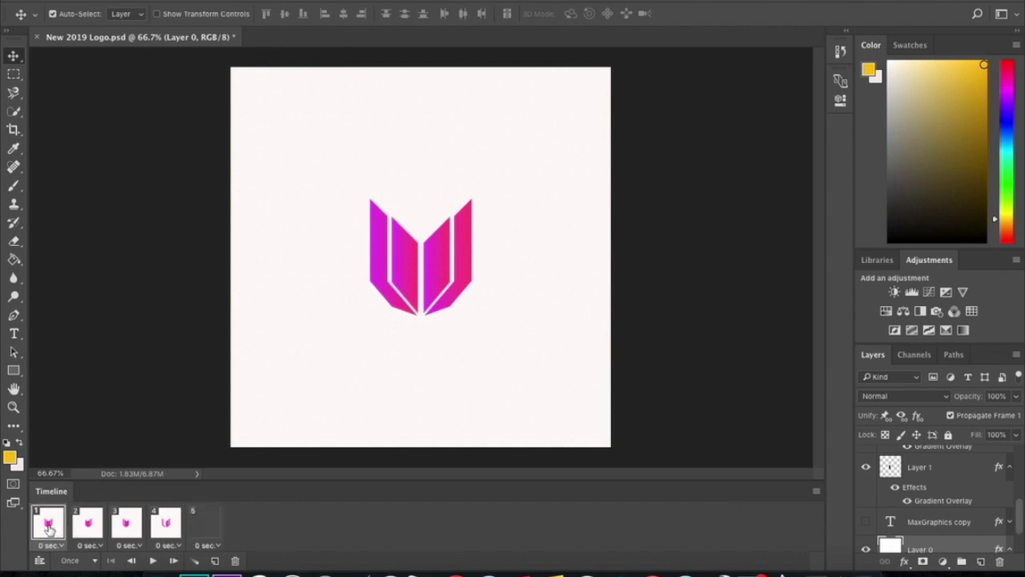
click(152, 561)
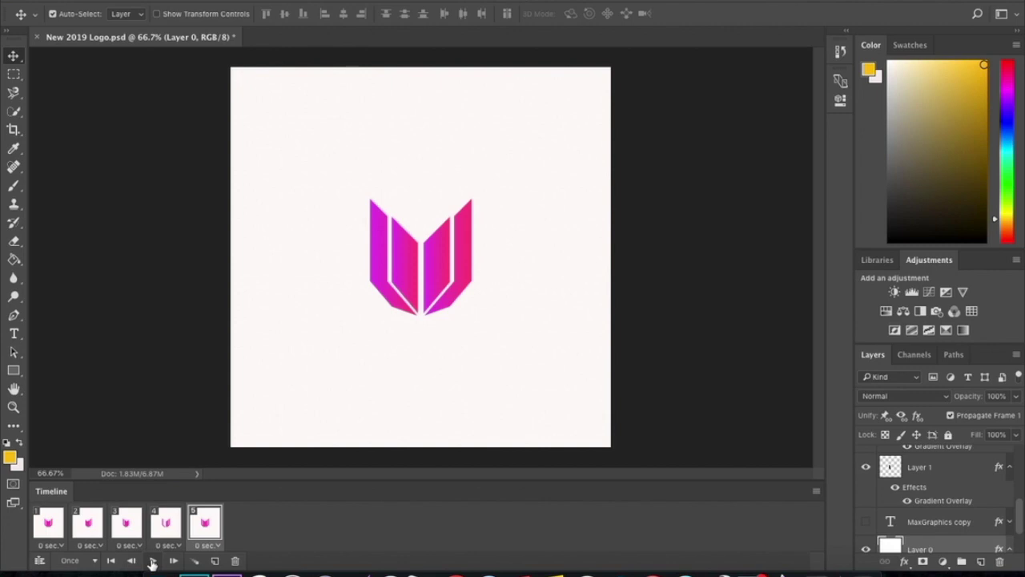
click(152, 560)
click(153, 560)
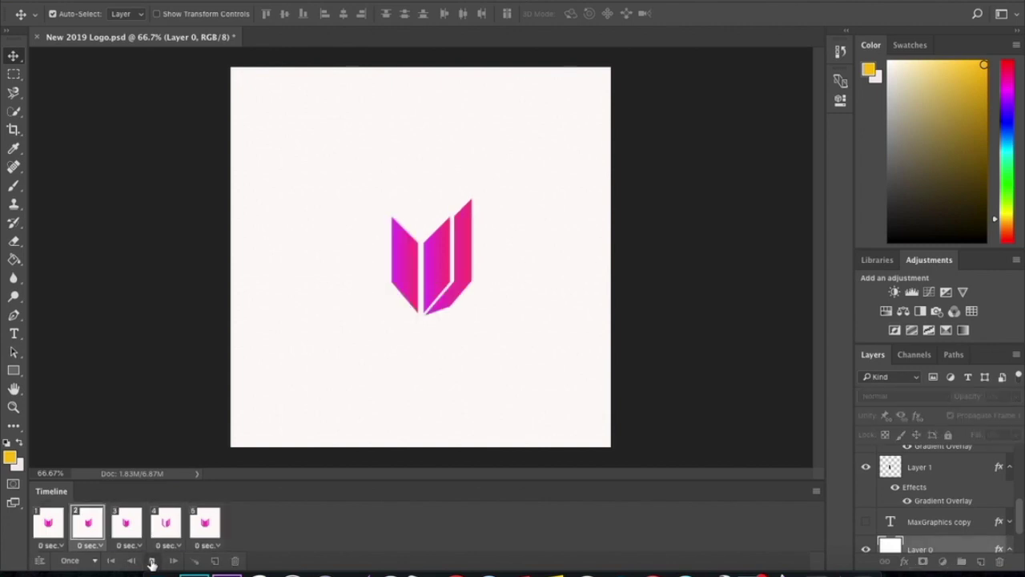
Step: Change the loop count from Once to Forever and play the looping animation
click(95, 561)
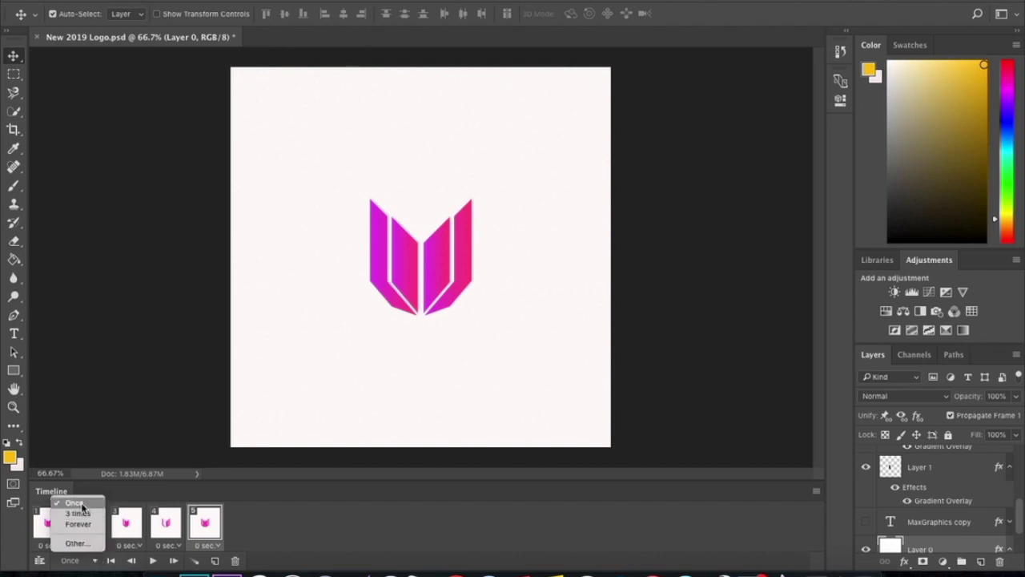
click(82, 504)
click(80, 561)
click(80, 523)
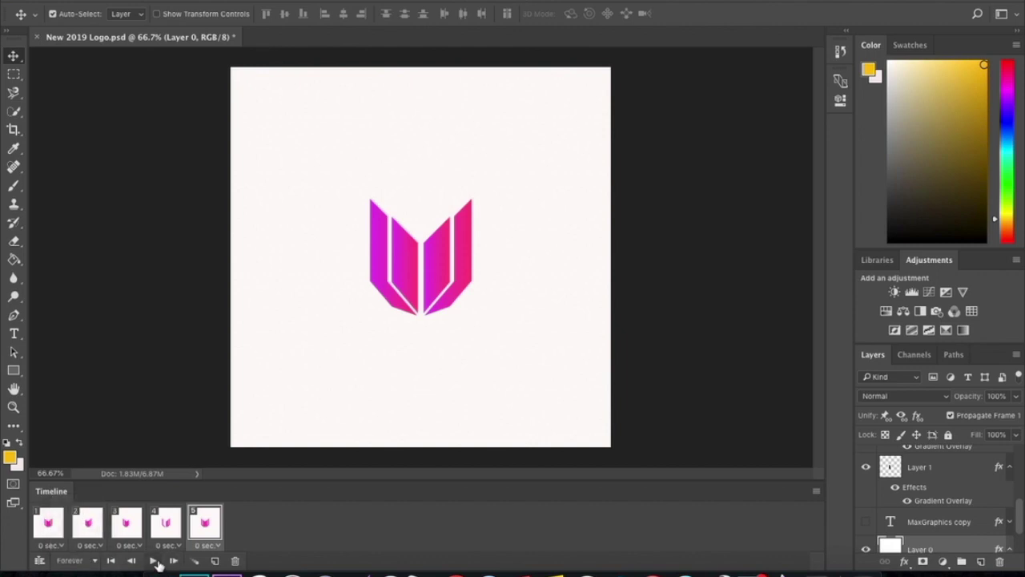
click(154, 561)
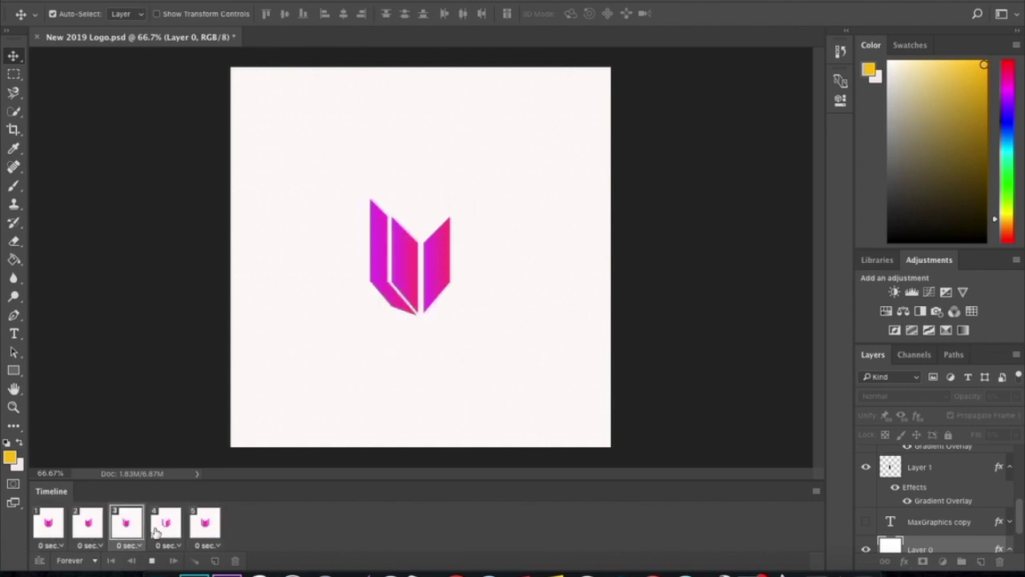
Step: Stop playback and set a 0.2-second delay on frames 3, 4 and 5, returning to frame 1
click(151, 559)
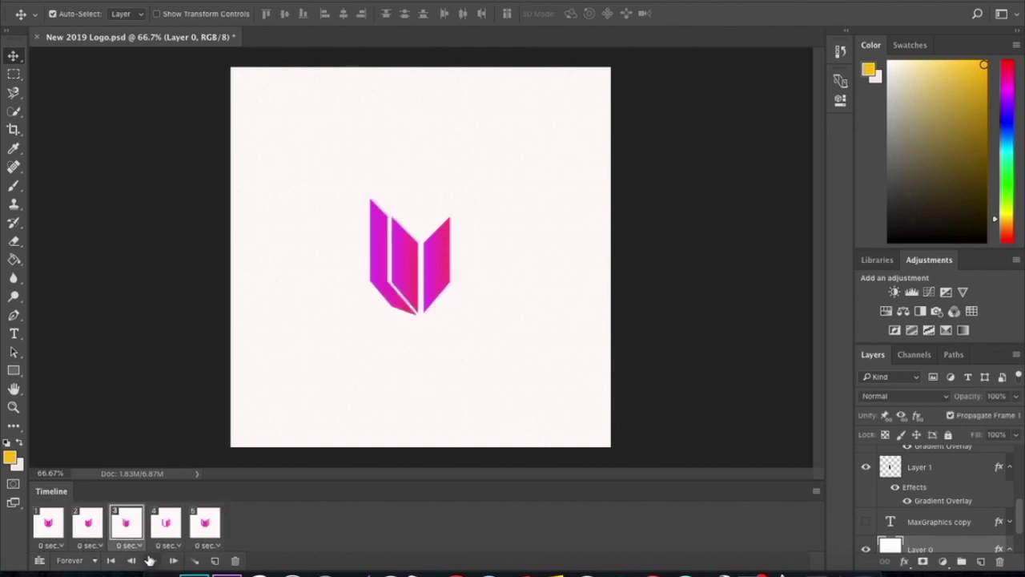
click(138, 545)
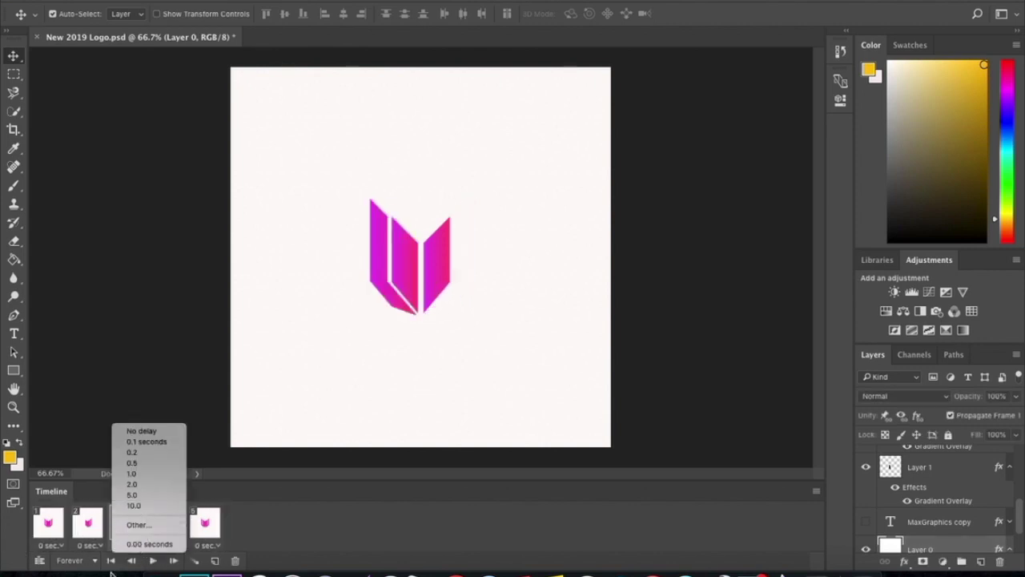
click(140, 454)
click(167, 546)
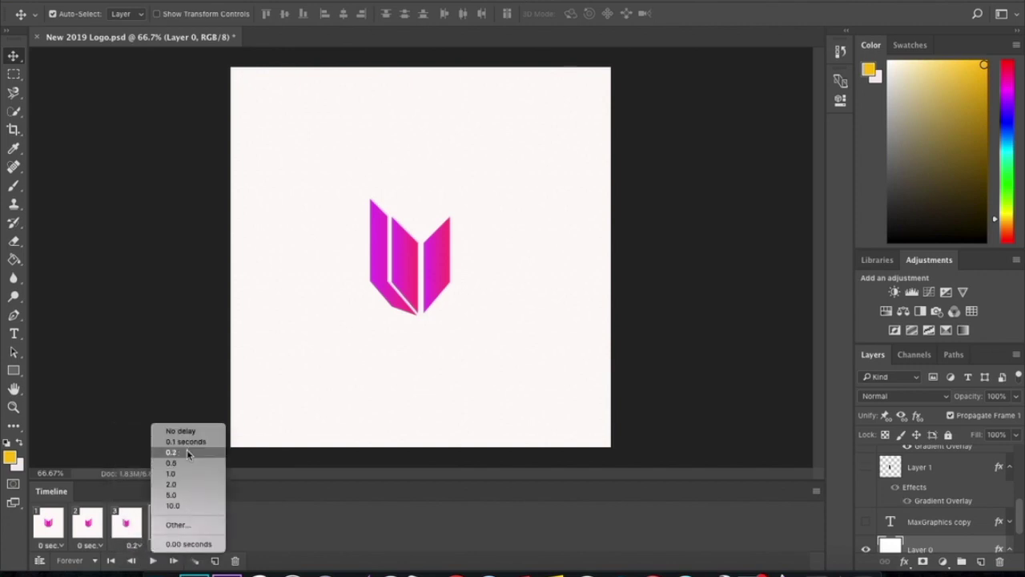
click(187, 454)
click(218, 545)
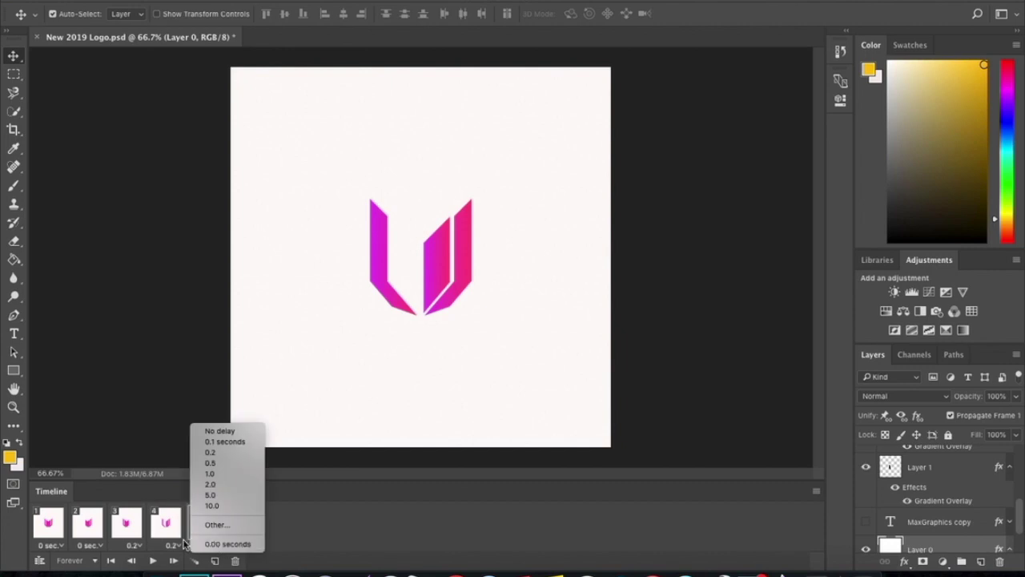
click(206, 452)
click(47, 523)
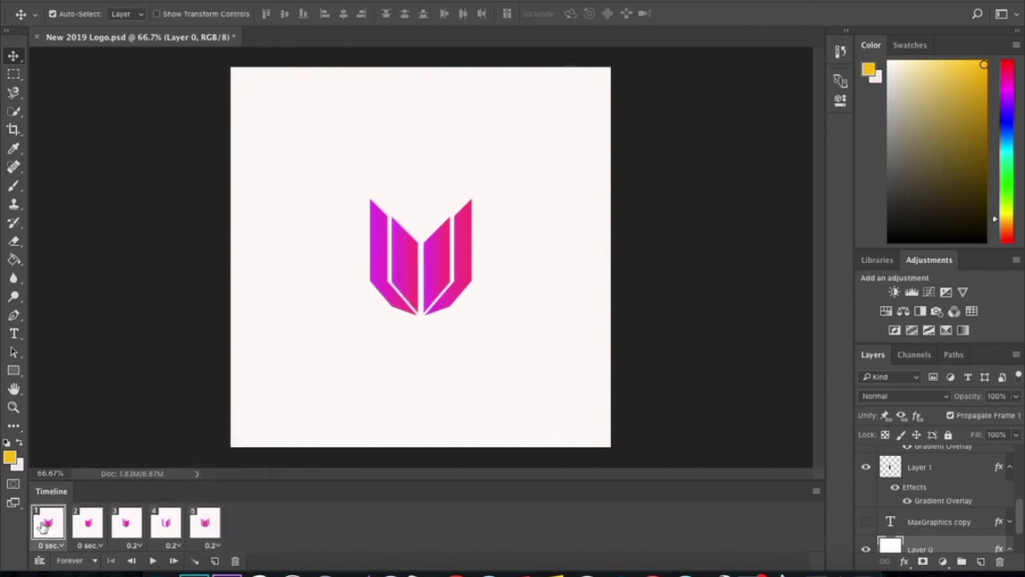
Step: Play the animation, stop on frame 4 and make Layer 1's inner left piece visible there
click(154, 562)
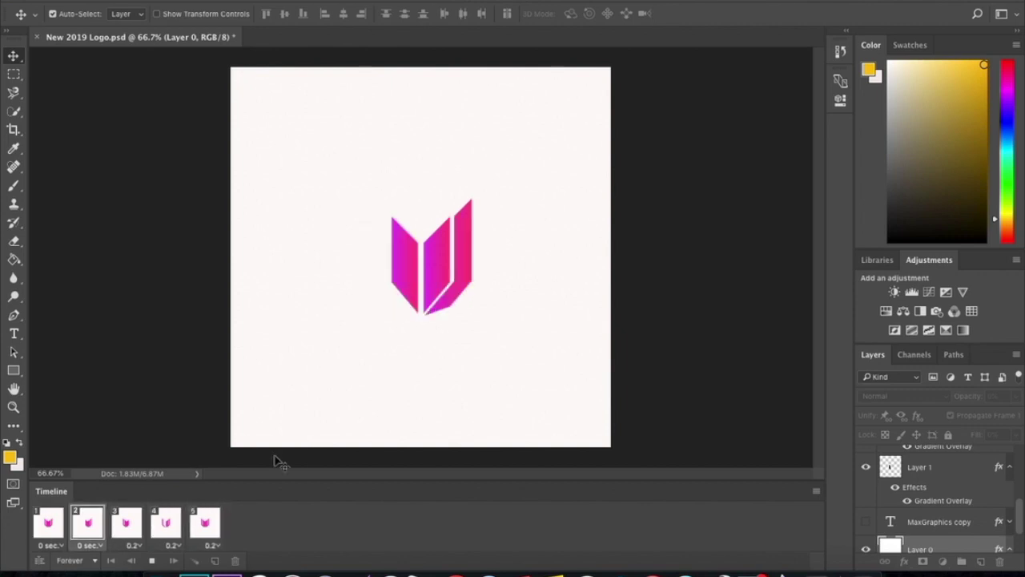
click(151, 561)
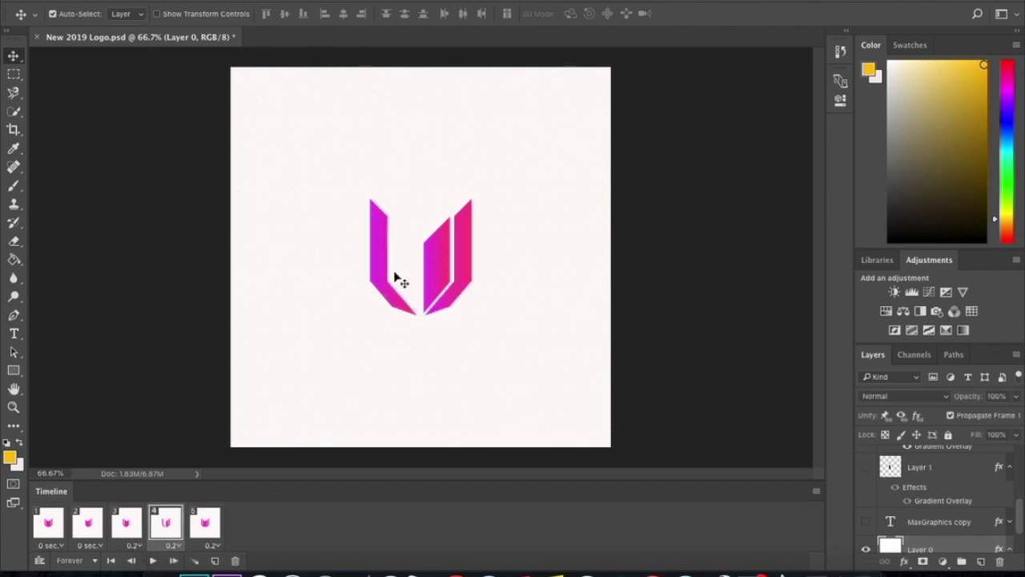
click(866, 468)
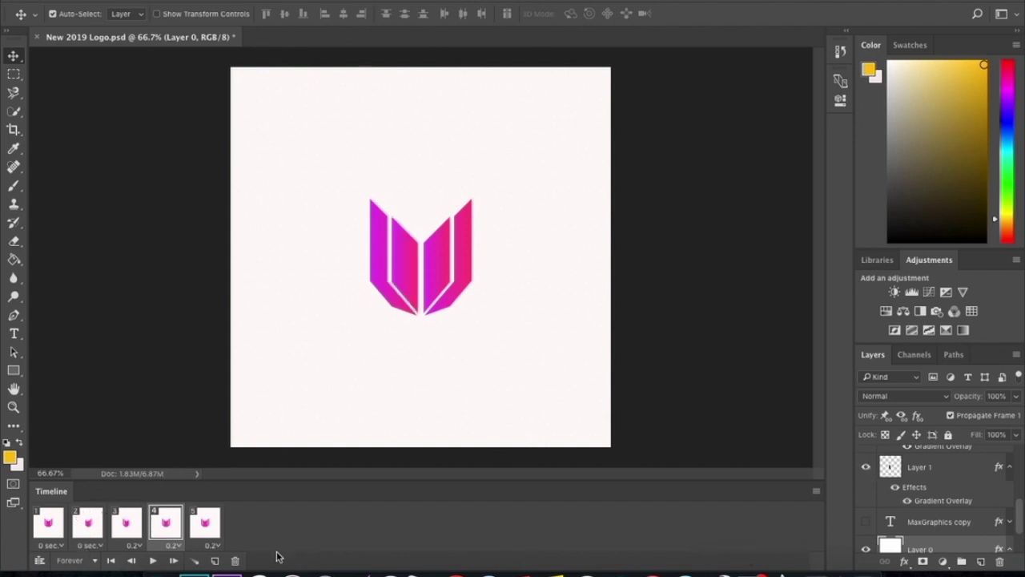
Step: Delete the whole animation from the Timeline flyout menu and close the Timeline panel
click(237, 561)
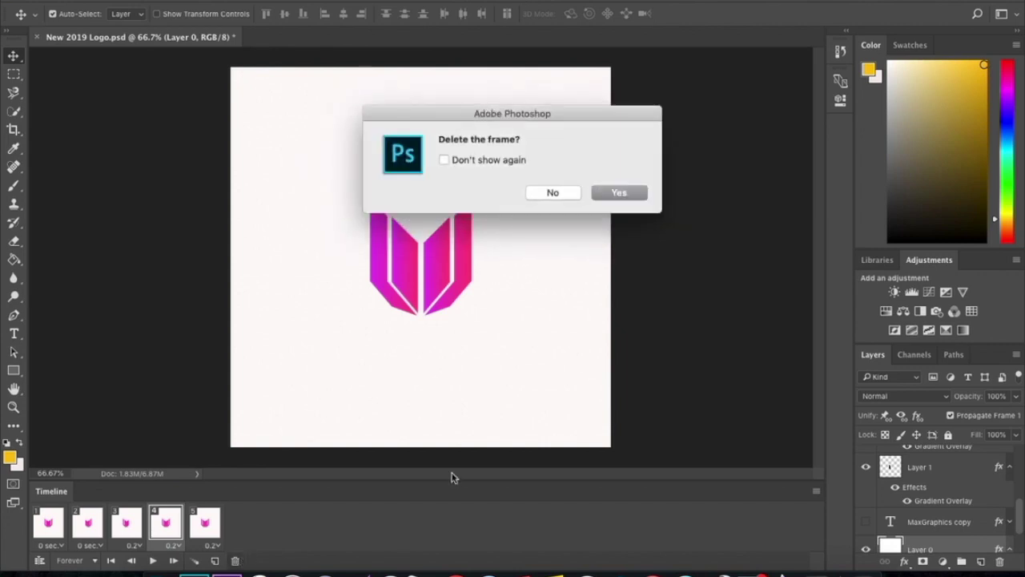
click(534, 195)
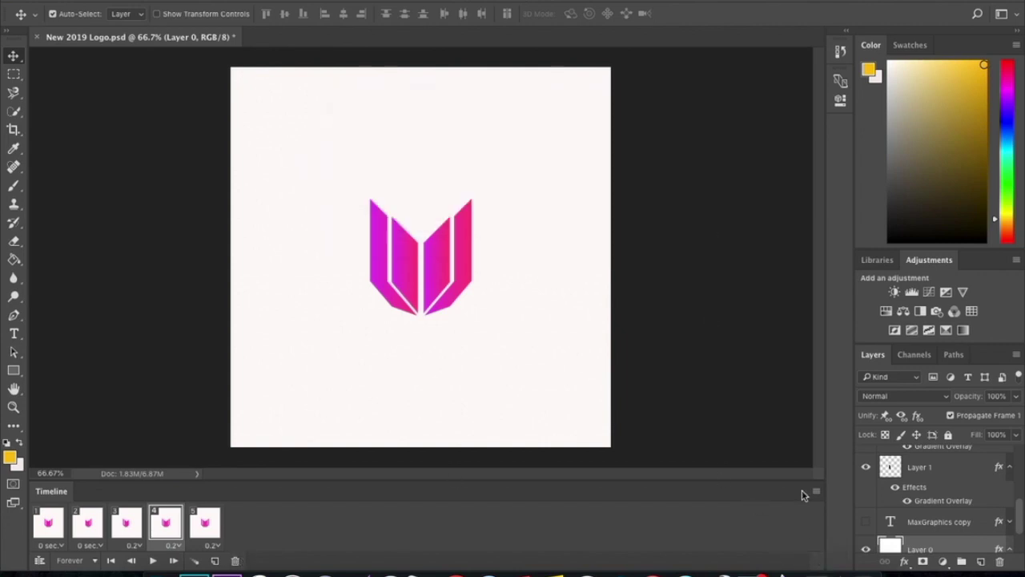
click(815, 491)
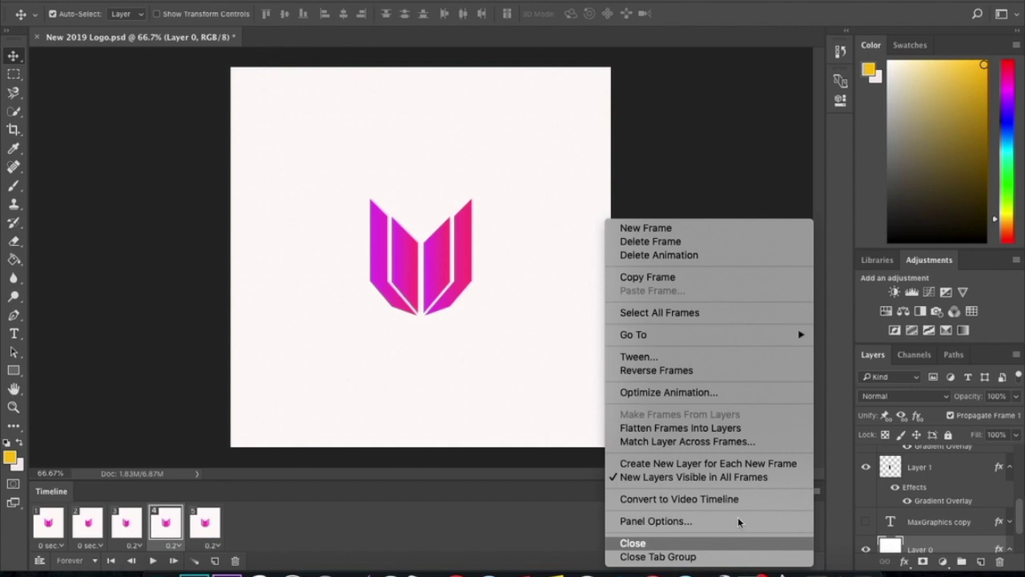
click(678, 255)
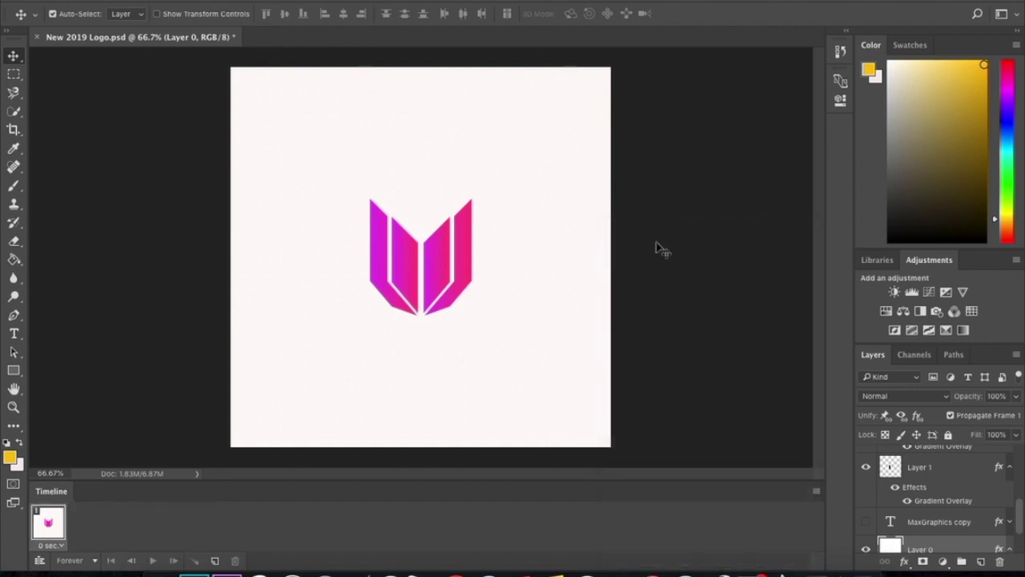
click(816, 491)
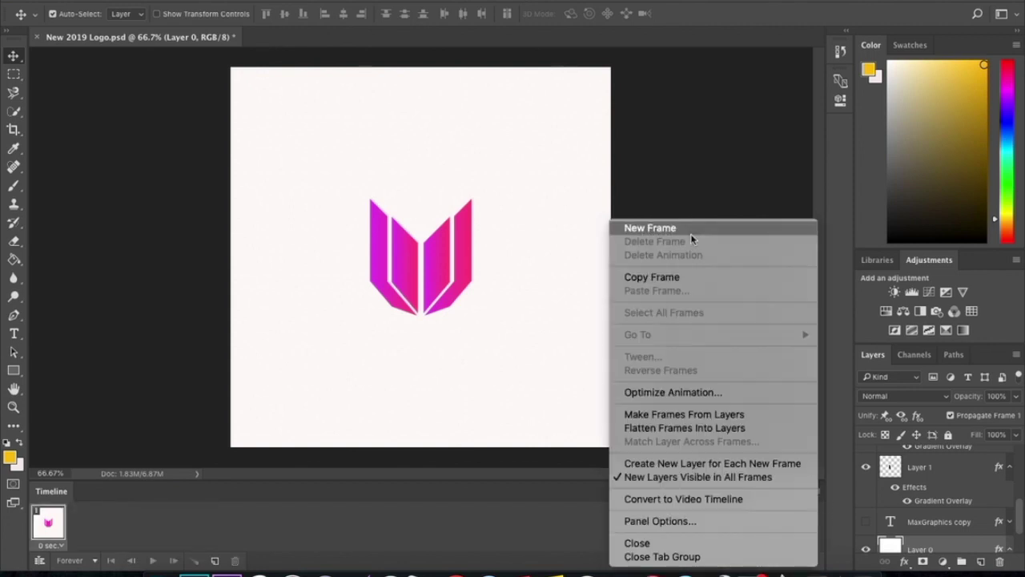
click(710, 543)
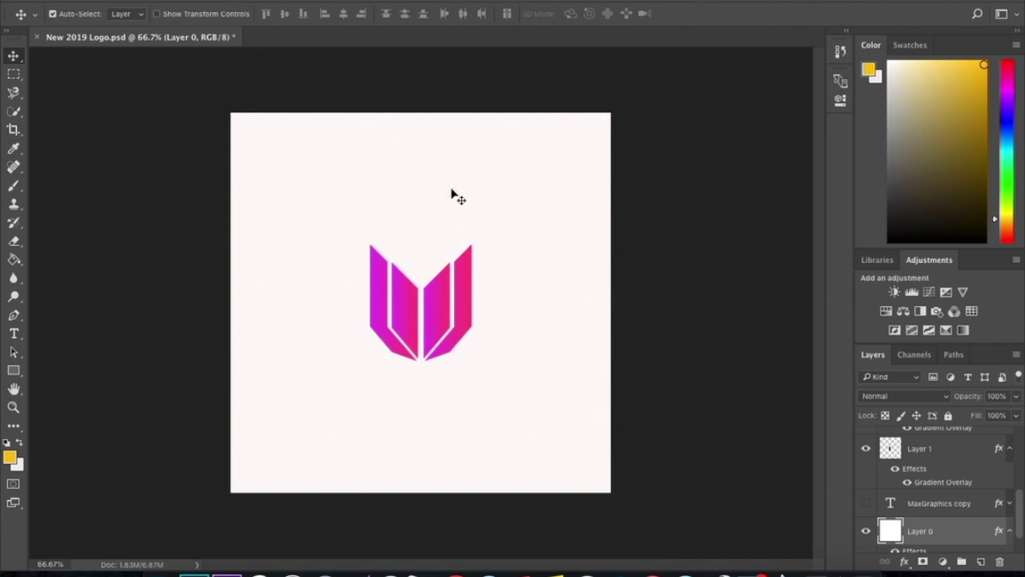
Step: Reopen the Timeline panel from the Window menu, showing the single-frame full-logo animation
click(416, 0)
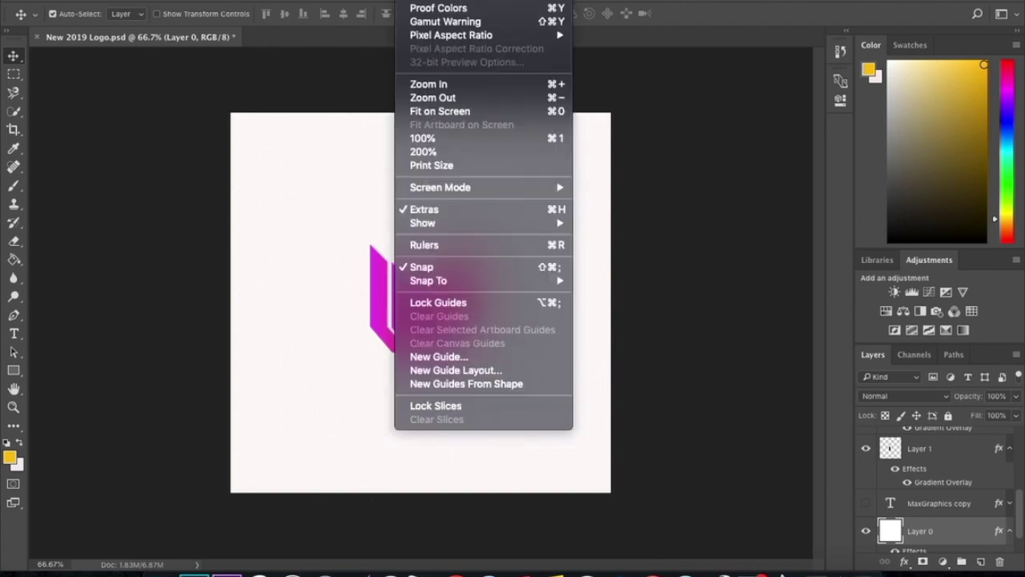
mouse_move(449, 0)
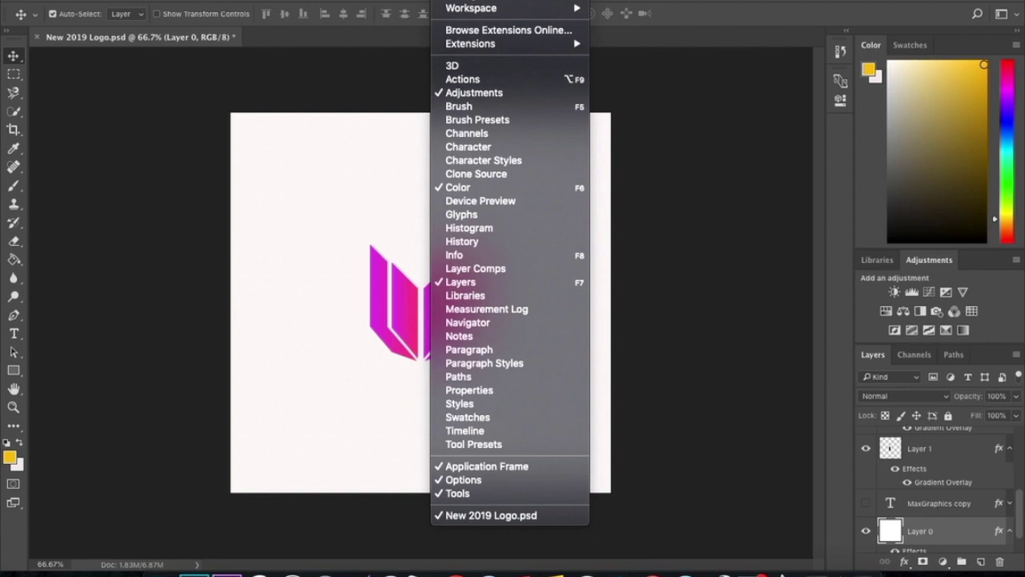
click(496, 425)
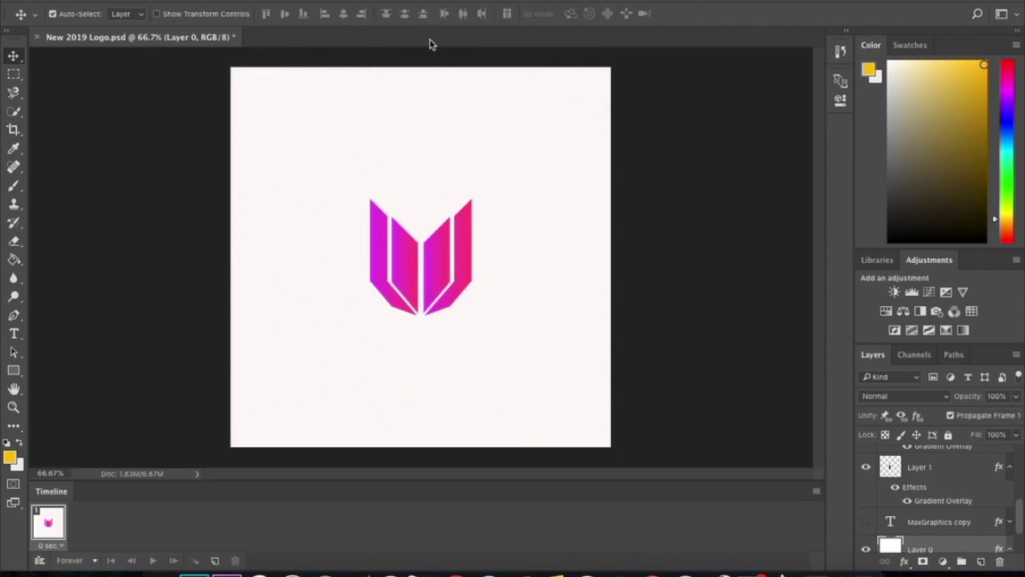
click(441, 1)
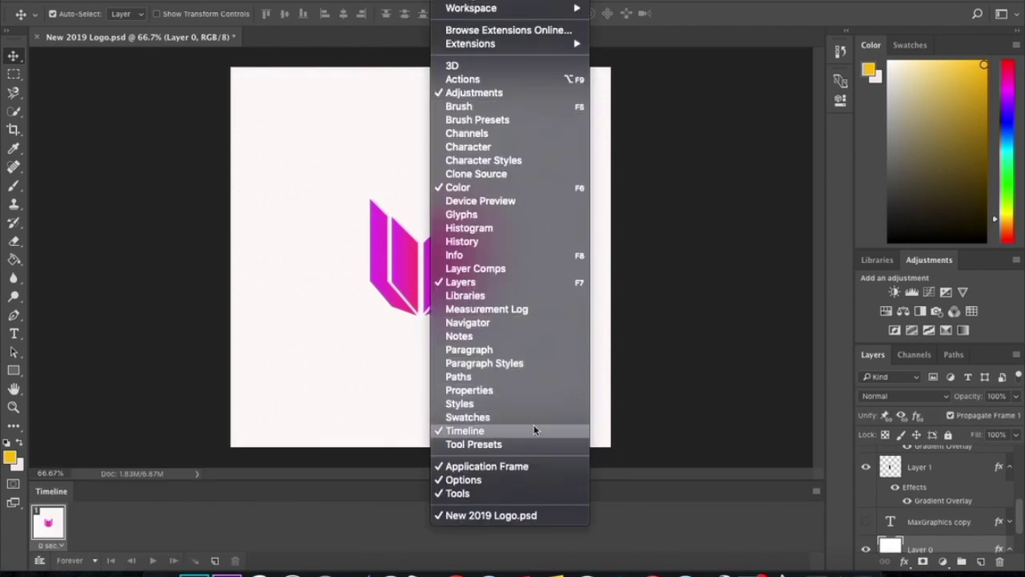
click(305, 491)
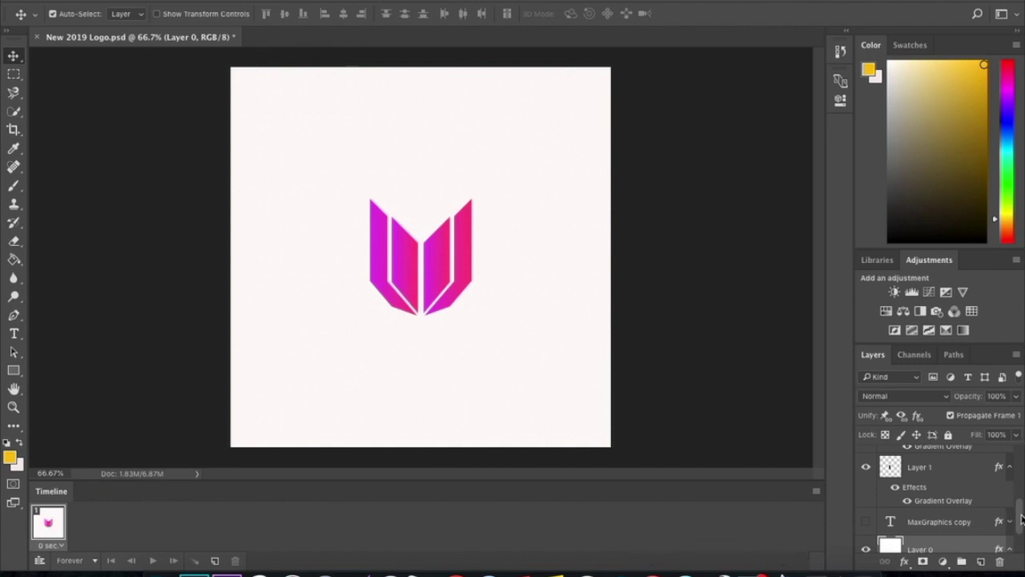
drag(1022, 520, 1022, 455)
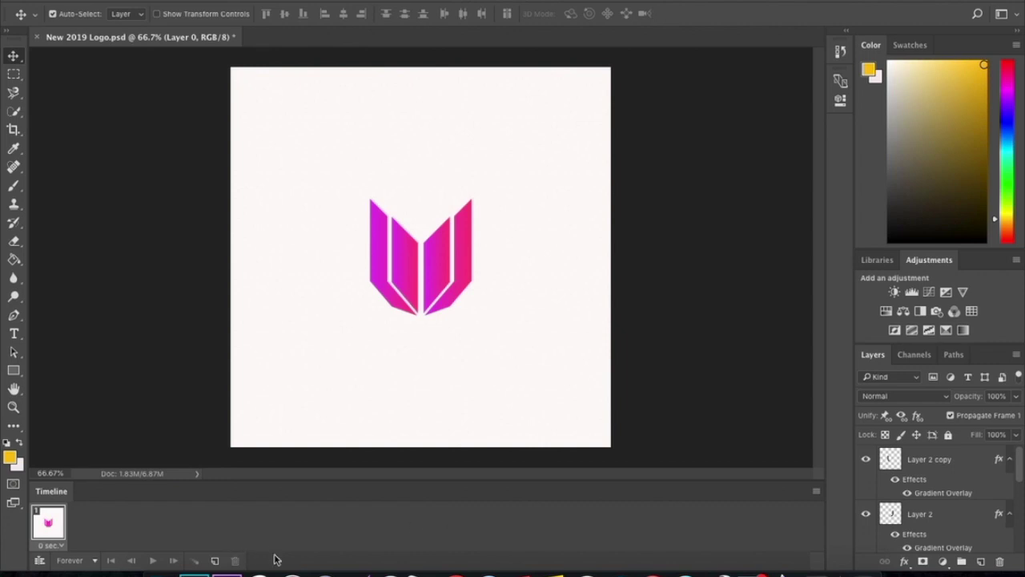
Step: Add frame 2 with the left logo piece hidden and frame 3 with left and right pieces hidden
click(214, 560)
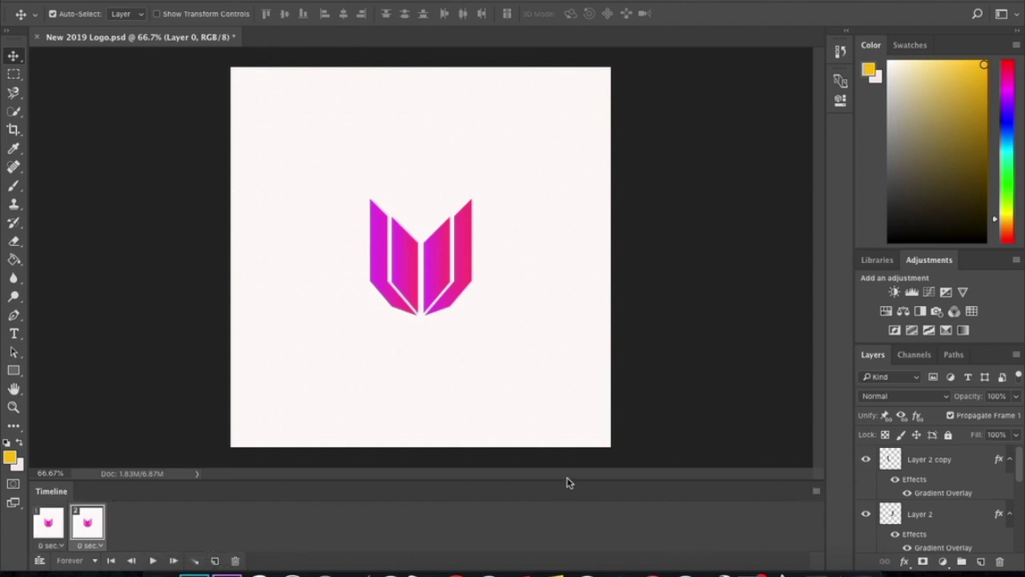
click(868, 459)
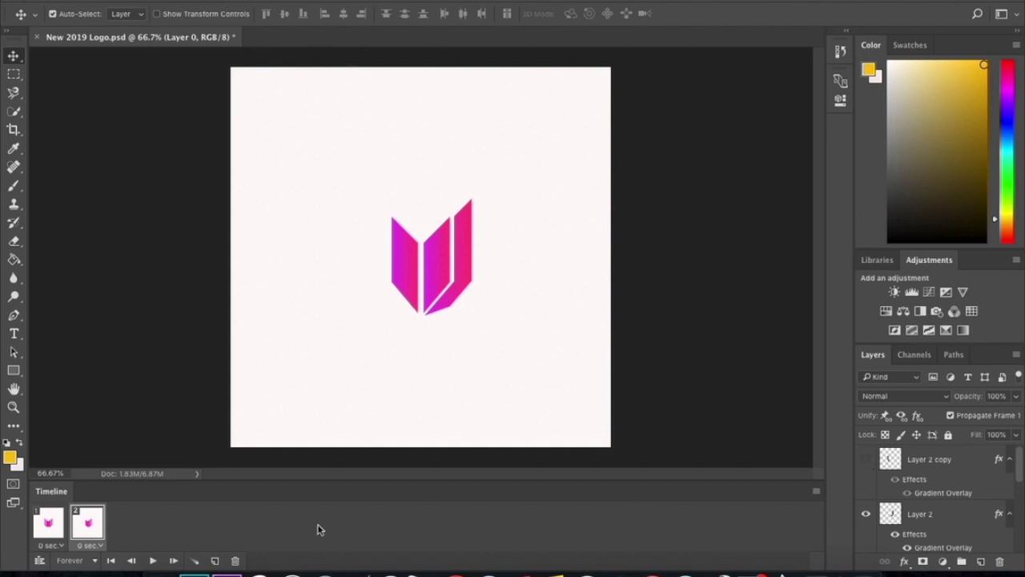
click(214, 561)
click(865, 459)
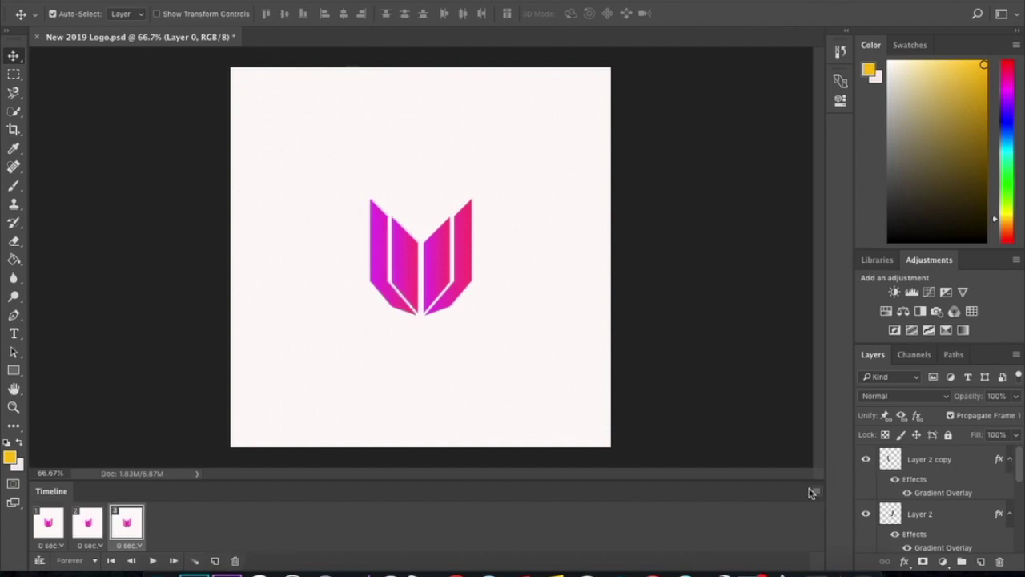
click(866, 460)
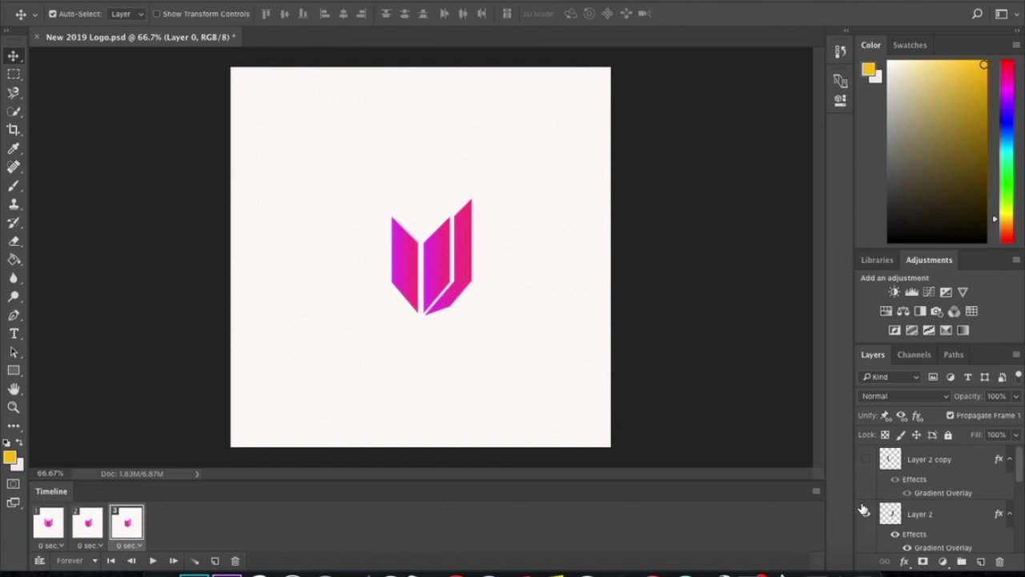
click(865, 514)
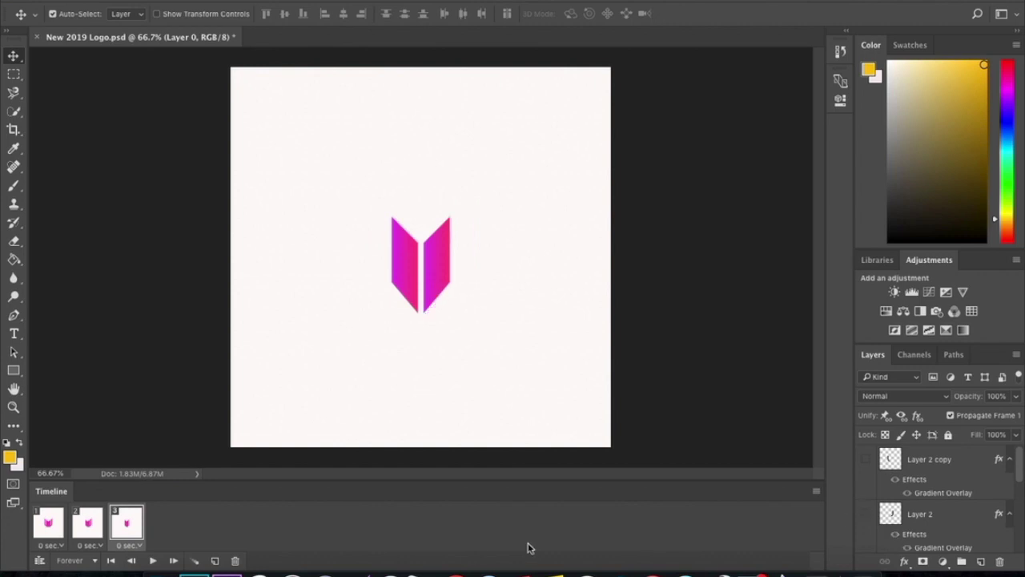
Step: Add frame 4 showing the left piece and frame 5 showing the full logo, then play from frame 1
click(215, 560)
click(866, 460)
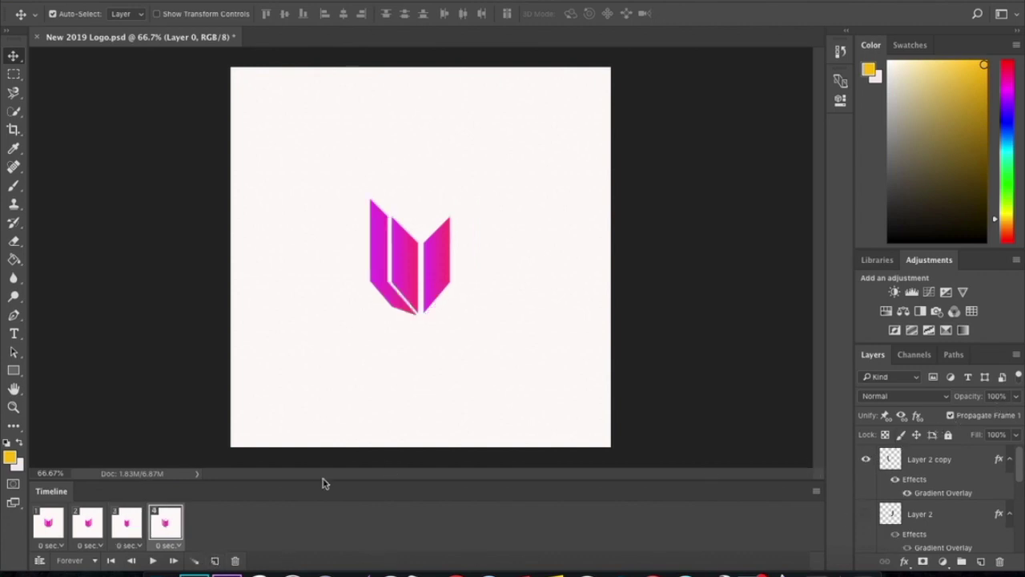
click(215, 560)
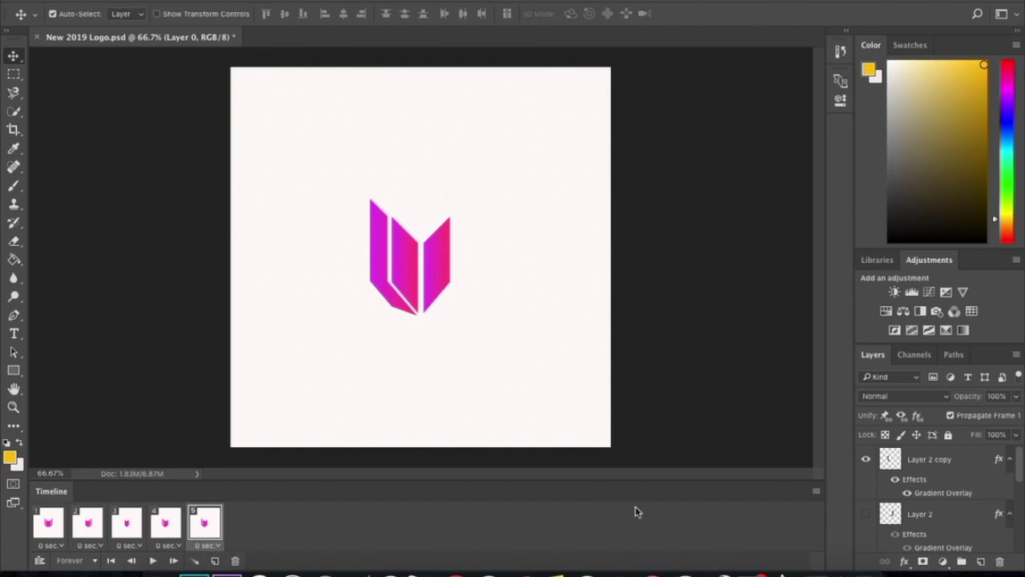
click(865, 513)
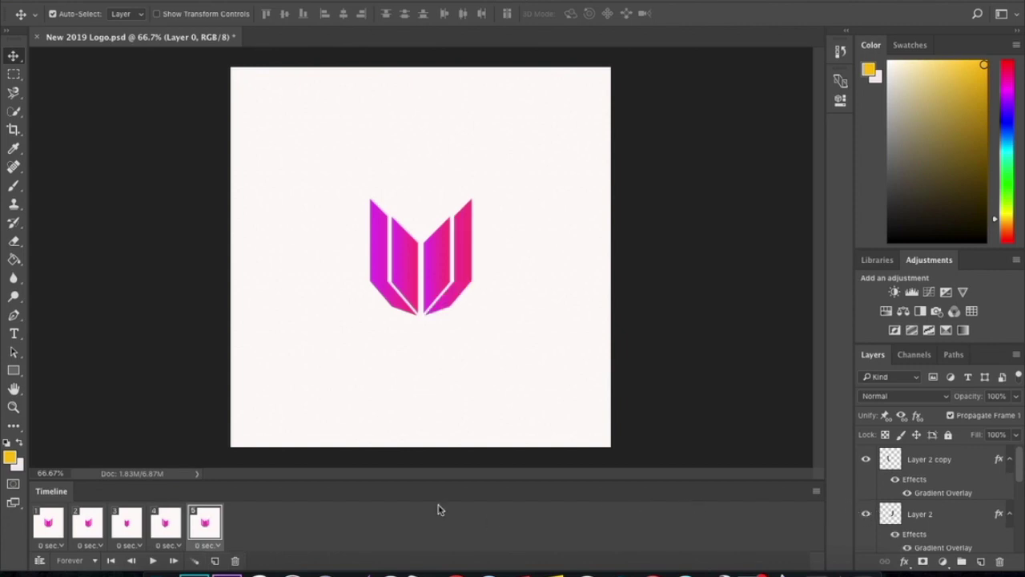
click(54, 532)
click(155, 560)
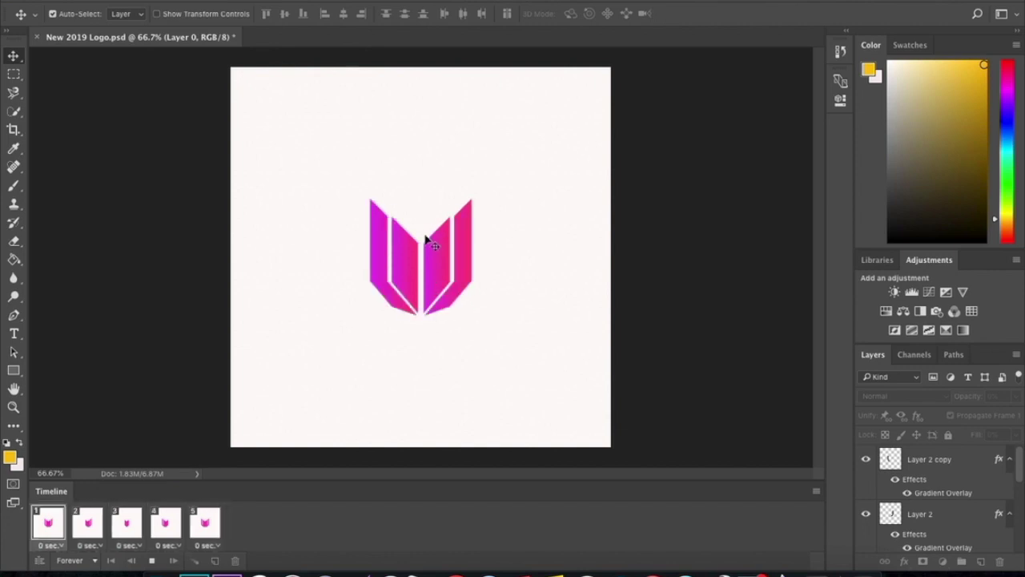
Step: Stop playback so the animation rests on frame 5, and dismiss the open Window menu
click(153, 562)
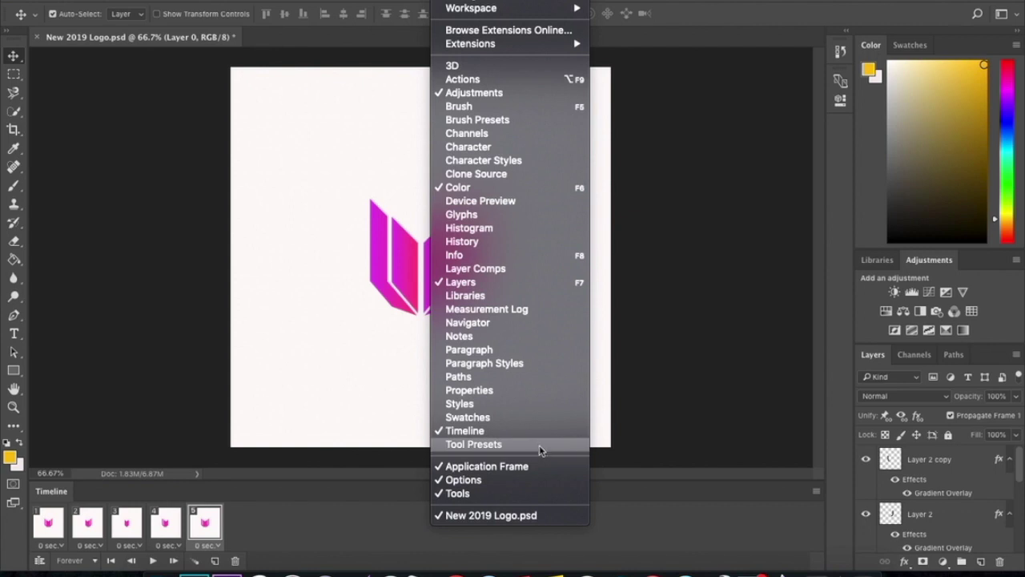
key(Escape)
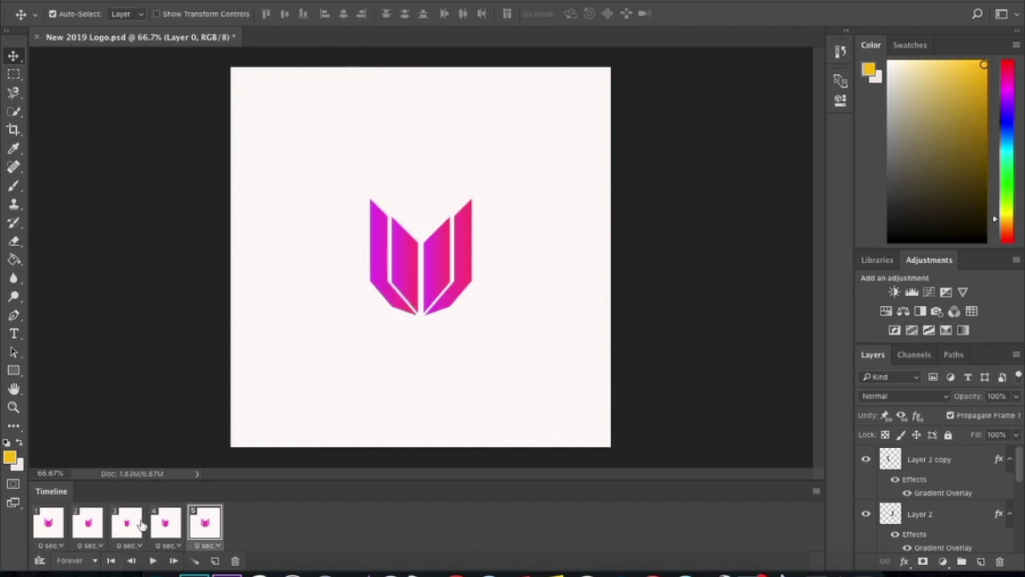
Step: Change the looping option from Forever to Once, leaving every frame delay at 0 seconds
click(94, 561)
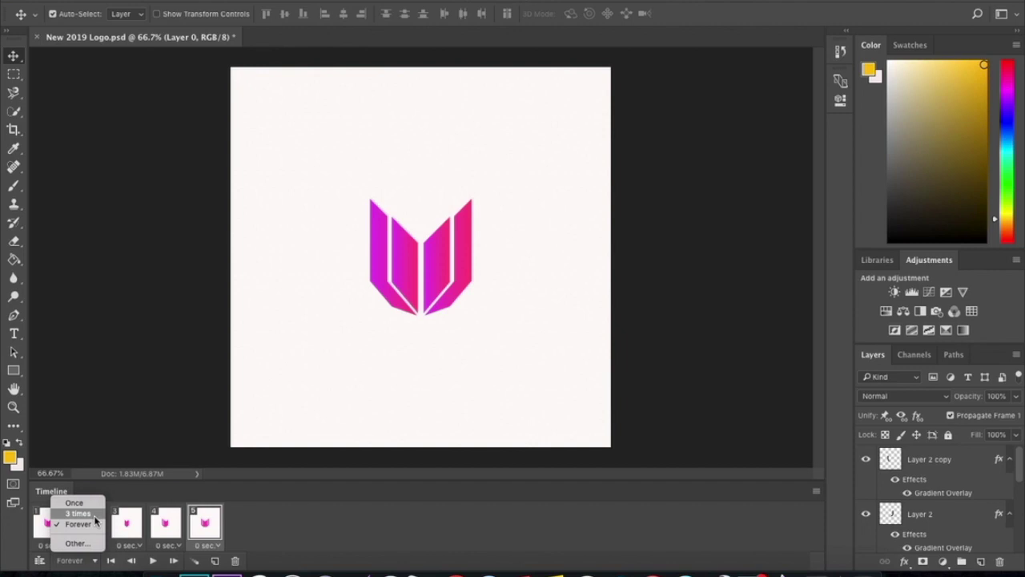
click(93, 515)
click(94, 561)
click(93, 562)
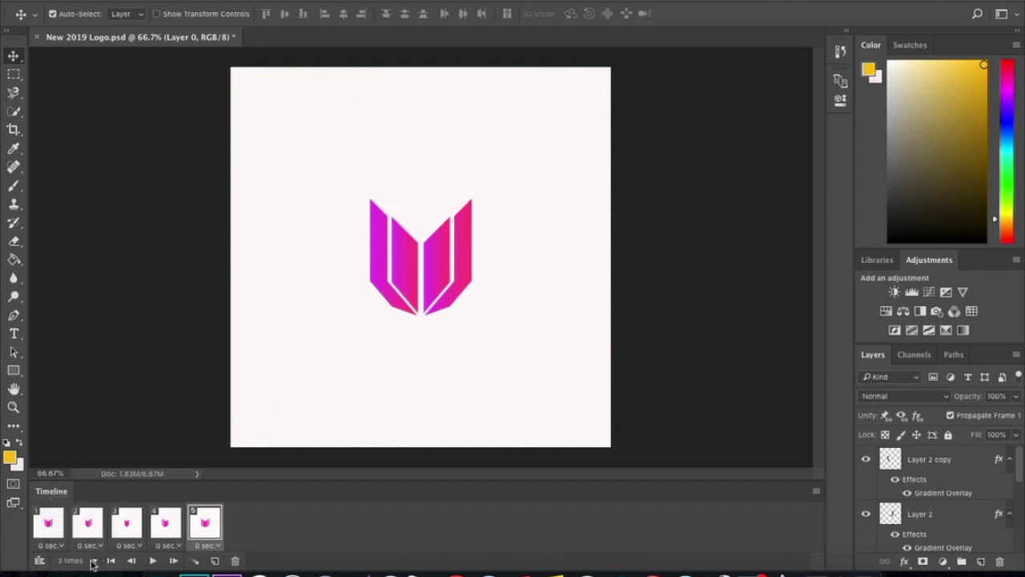
click(93, 563)
click(80, 544)
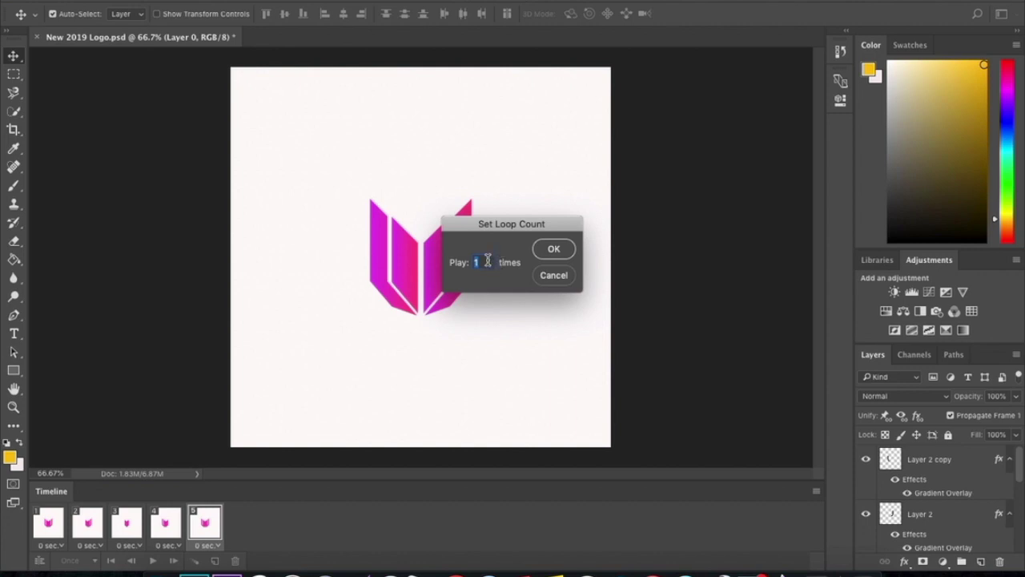
click(552, 277)
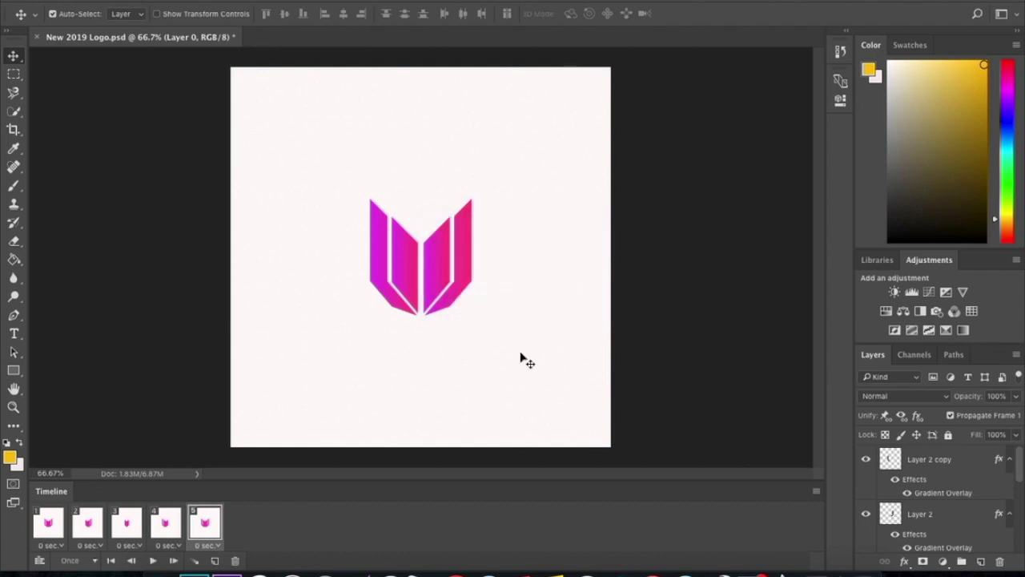
click(219, 548)
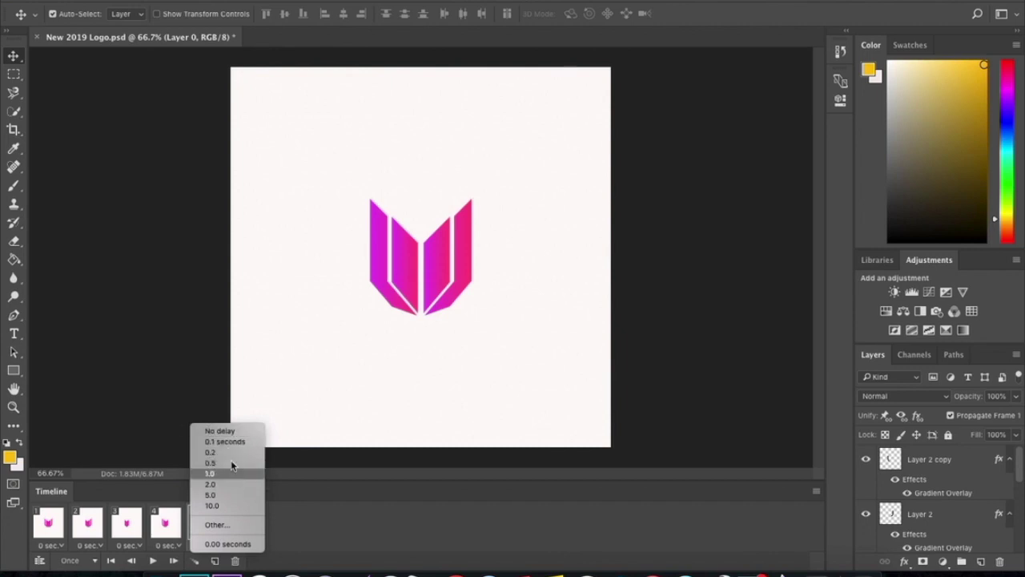
click(328, 541)
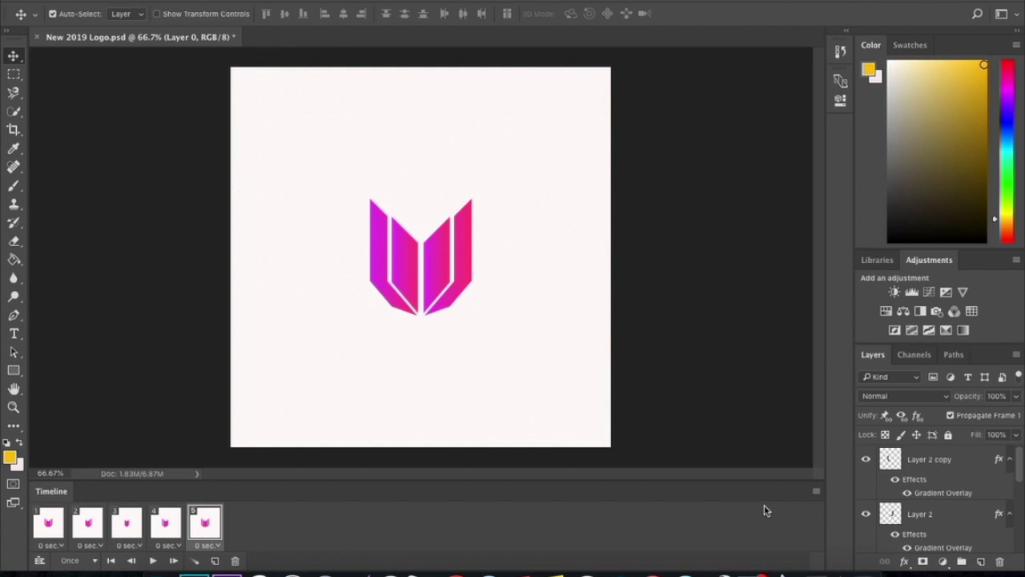
mouse_move(1020, 477)
mouse_down()
mouse_move(1020, 534)
mouse_move(1022, 478)
mouse_up()
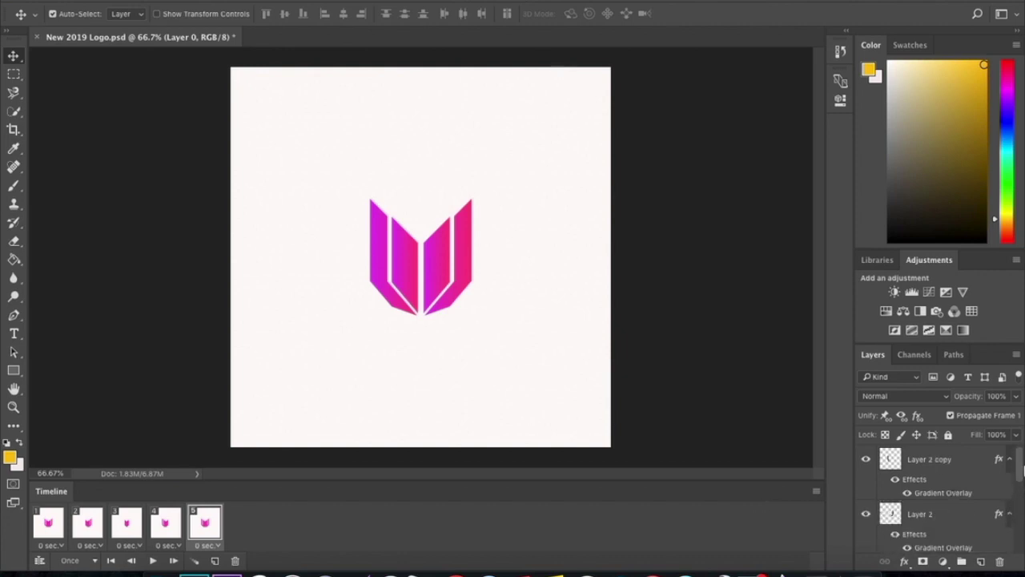